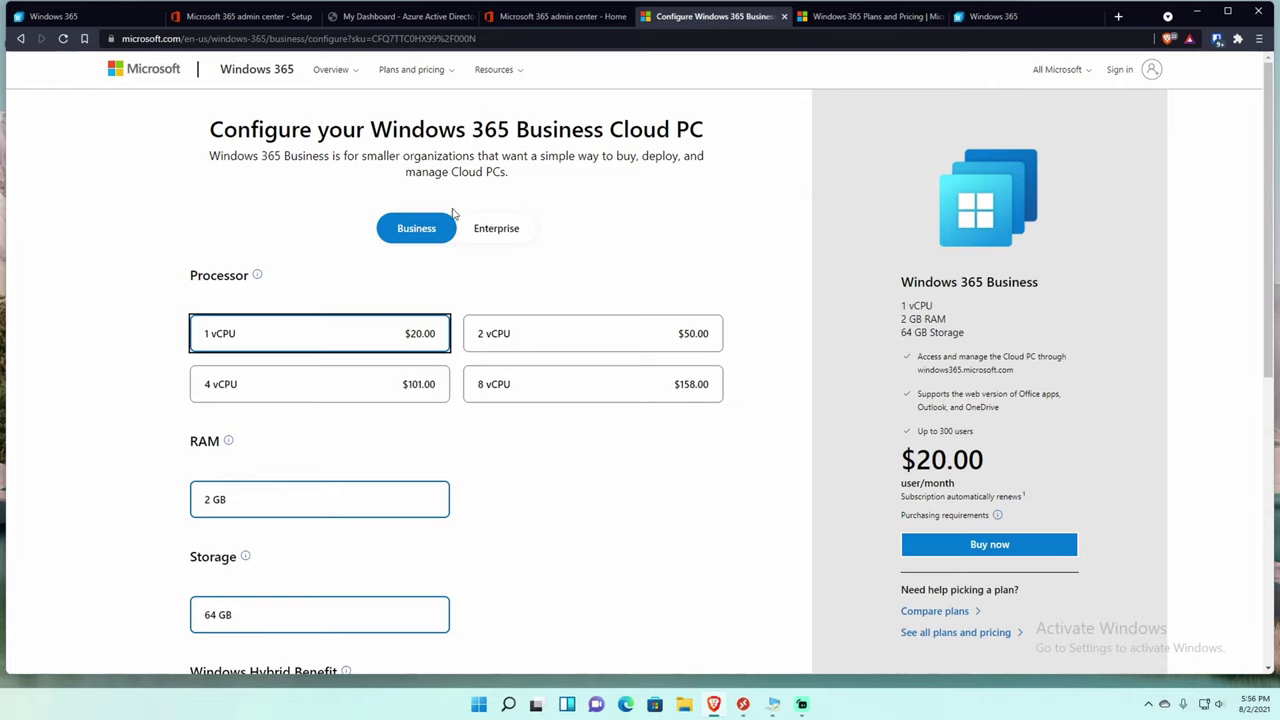
pyautogui.click(494, 238)
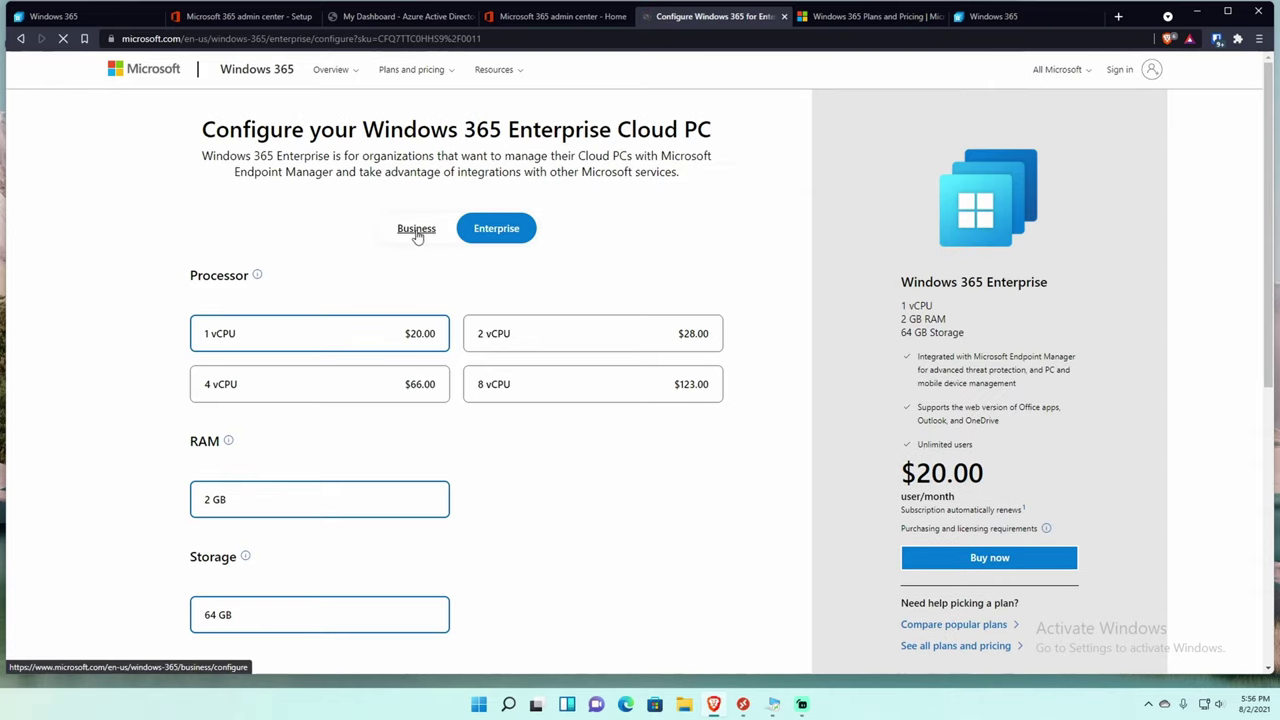
pyautogui.click(417, 230)
pyautogui.click(510, 230)
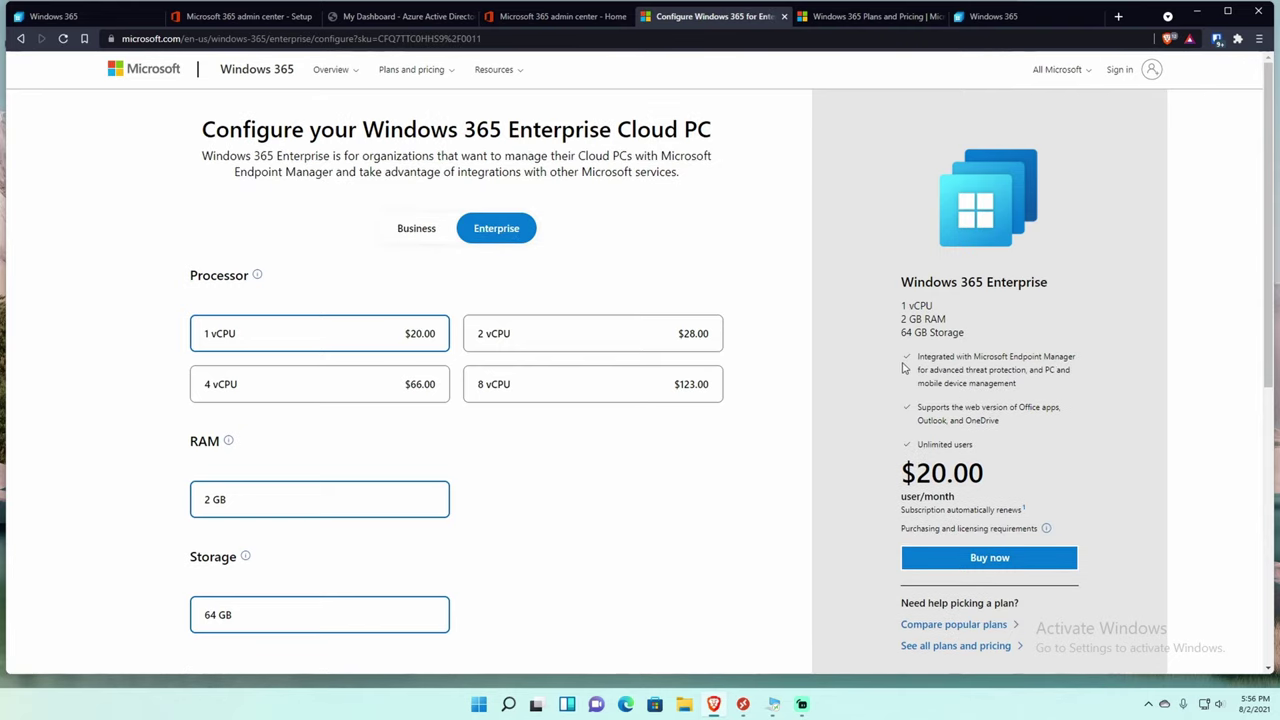
pyautogui.click(416, 228)
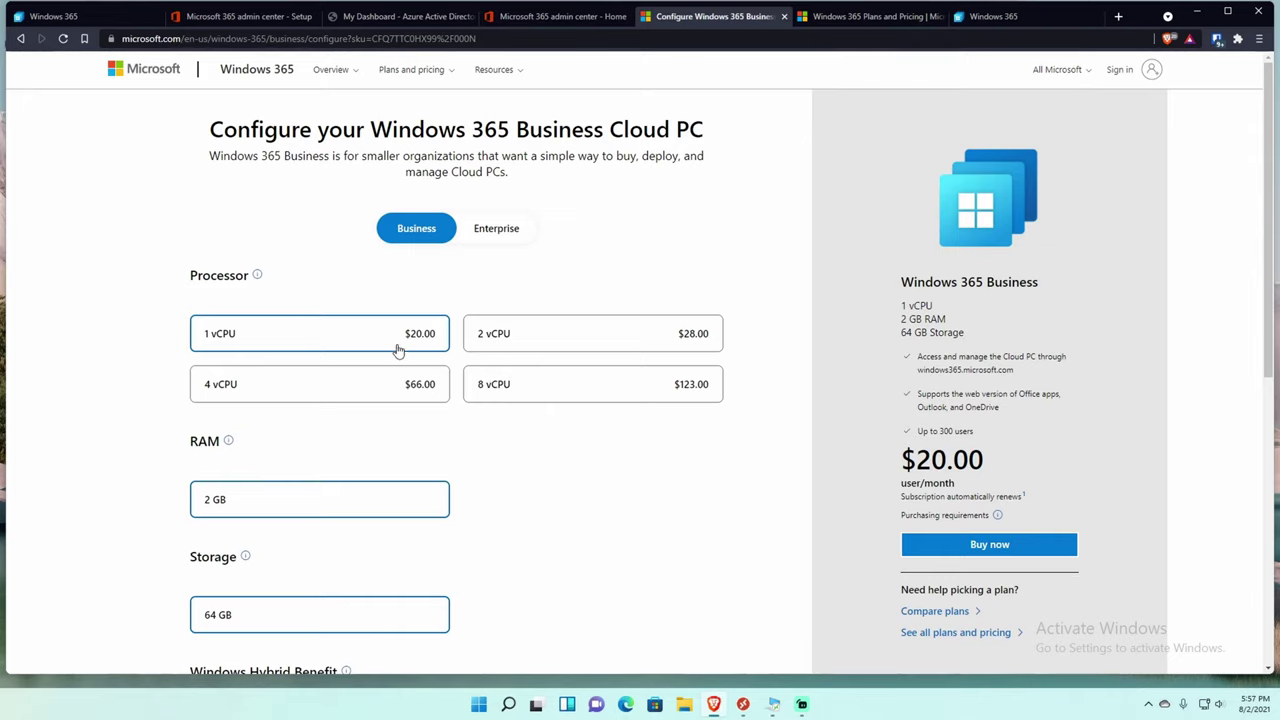
# - Browse the Business options and pick the 2 vCPU, 4 GB RAM, 64 GB configuration at $28.00
pyautogui.scroll(-2, 549, 394)
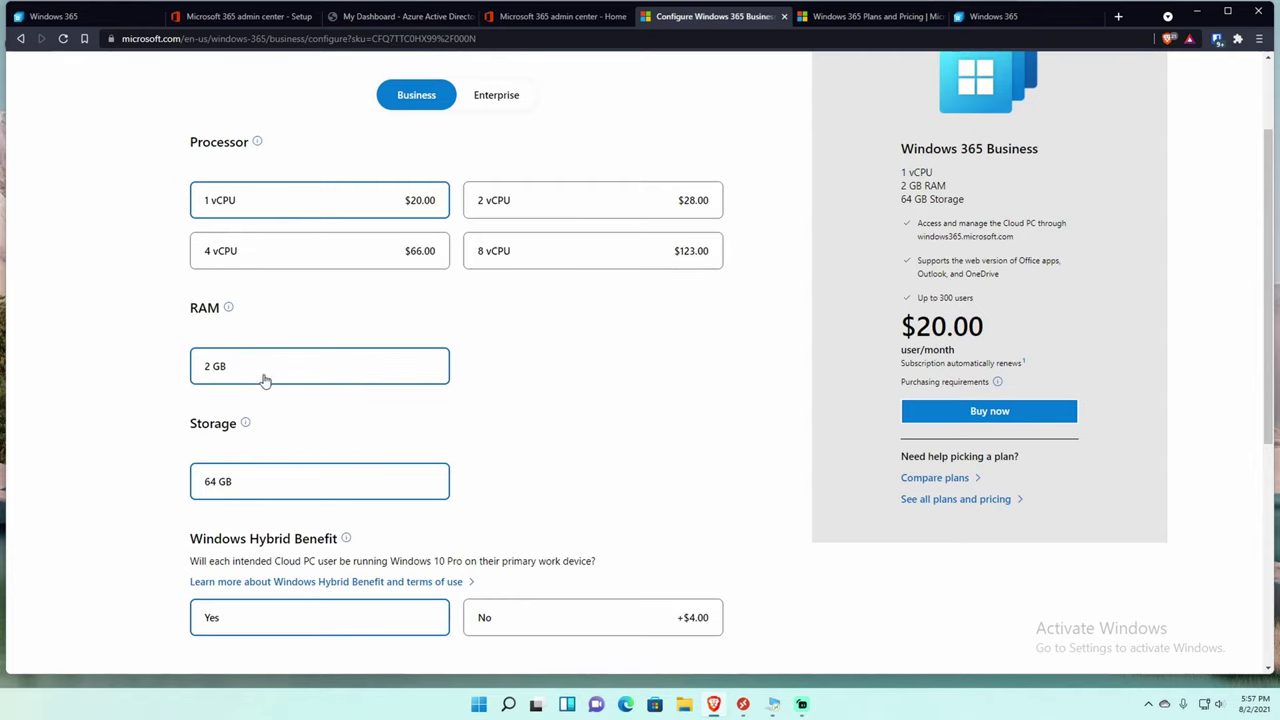
pyautogui.scroll(-3, 303, 491)
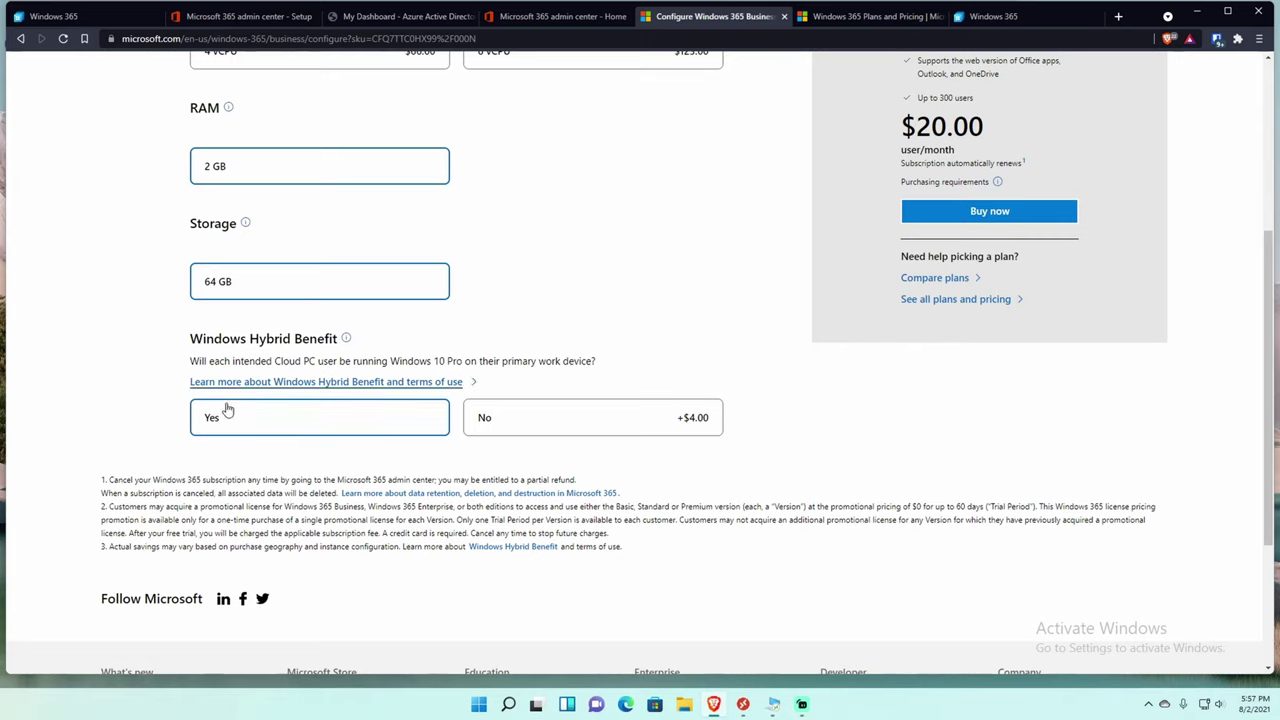
pyautogui.scroll(5, 397, 428)
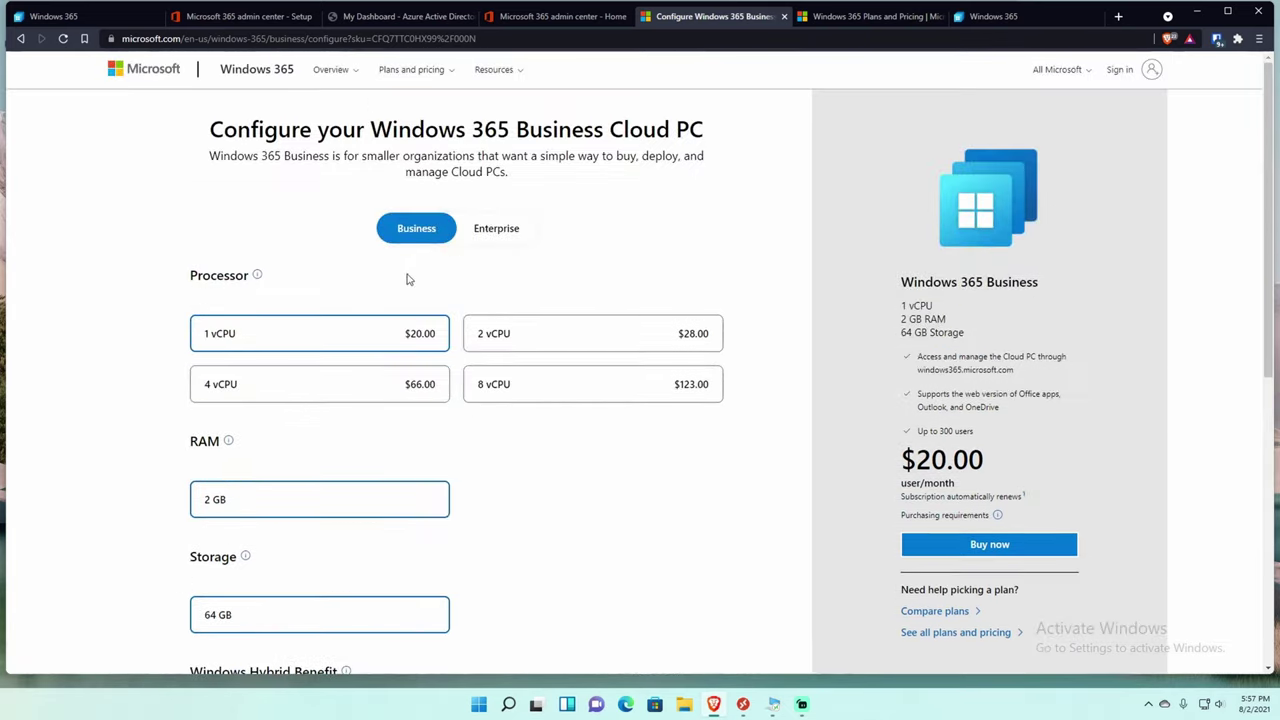
pyautogui.click(530, 343)
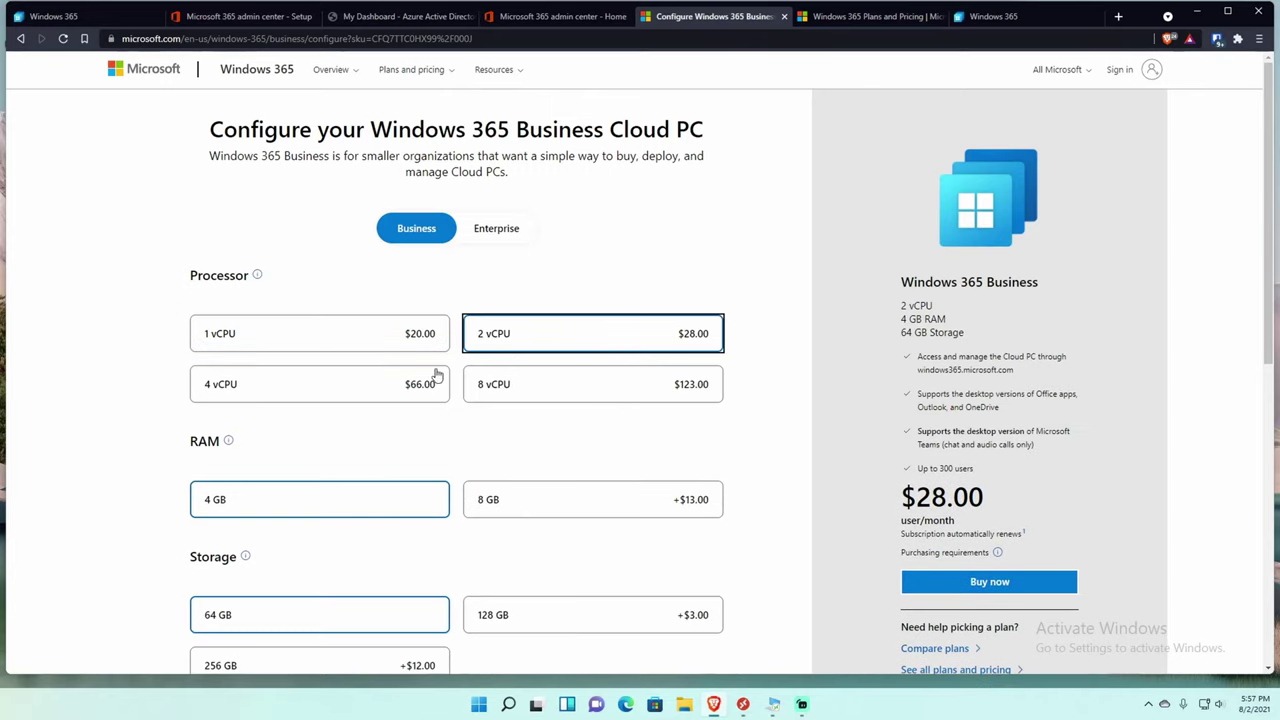
pyautogui.scroll(-2, 370, 410)
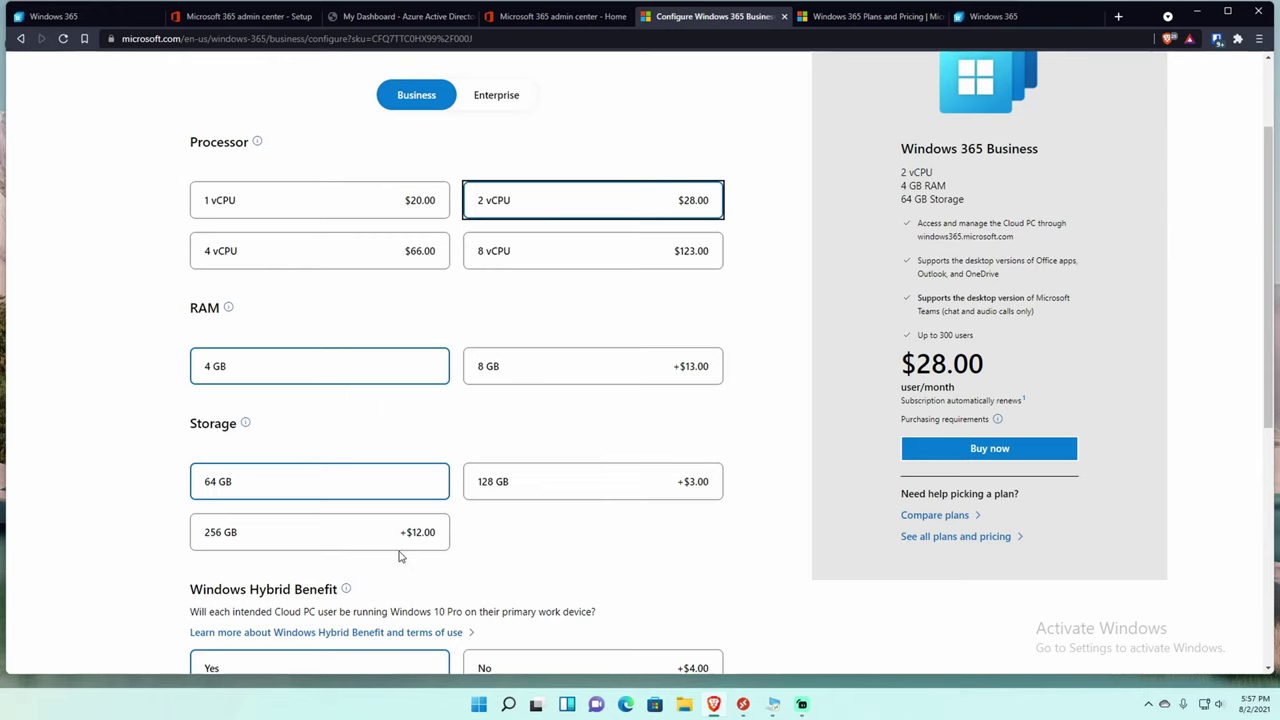
pyautogui.scroll(-2, 400, 535)
pyautogui.scroll(3, 460, 390)
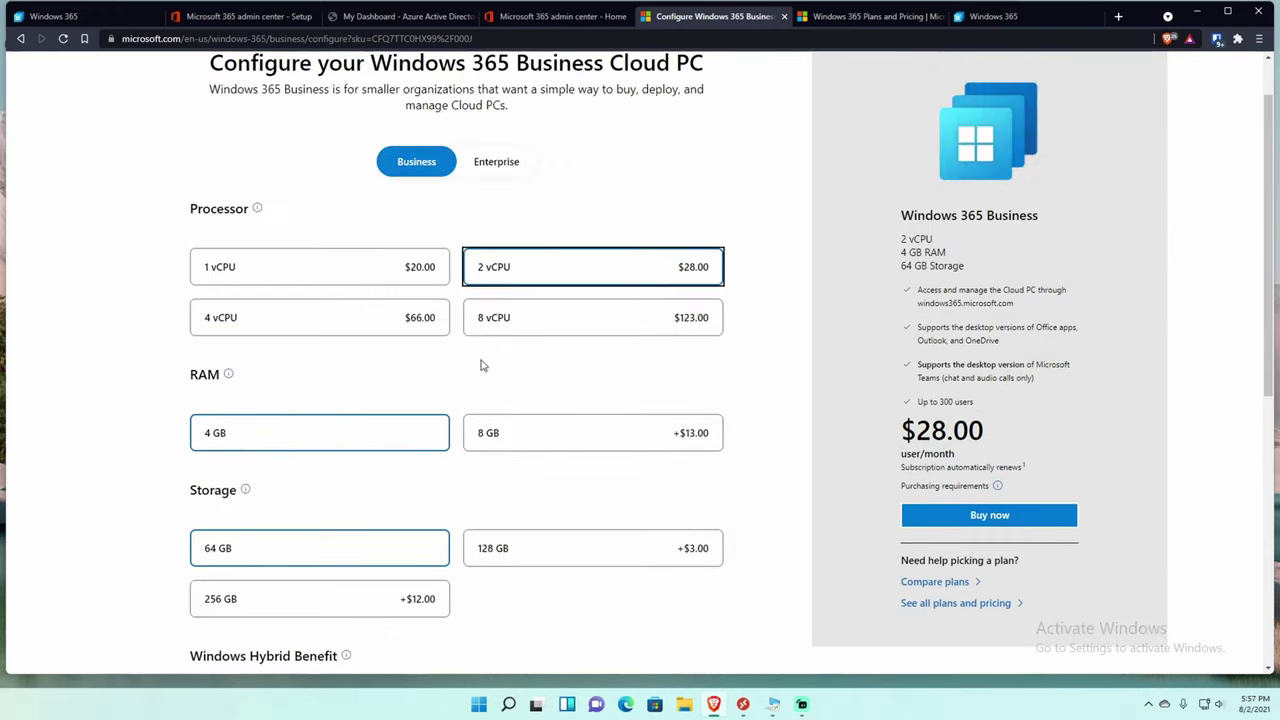
# - Compare Business Cloud PC prices for the 4 vCPU, 1 vCPU and 2 vCPU configurations
pyautogui.click(345, 320)
pyautogui.scroll(-1, 463, 437)
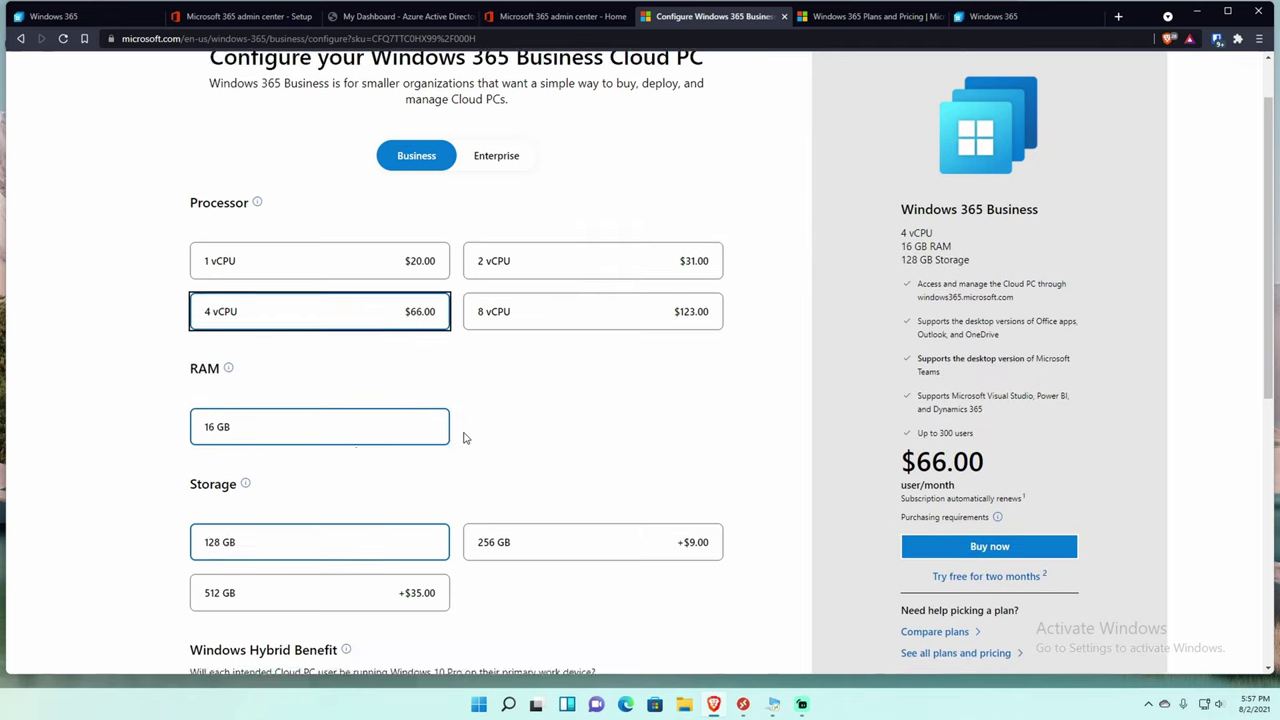
pyautogui.scroll(-2, 463, 437)
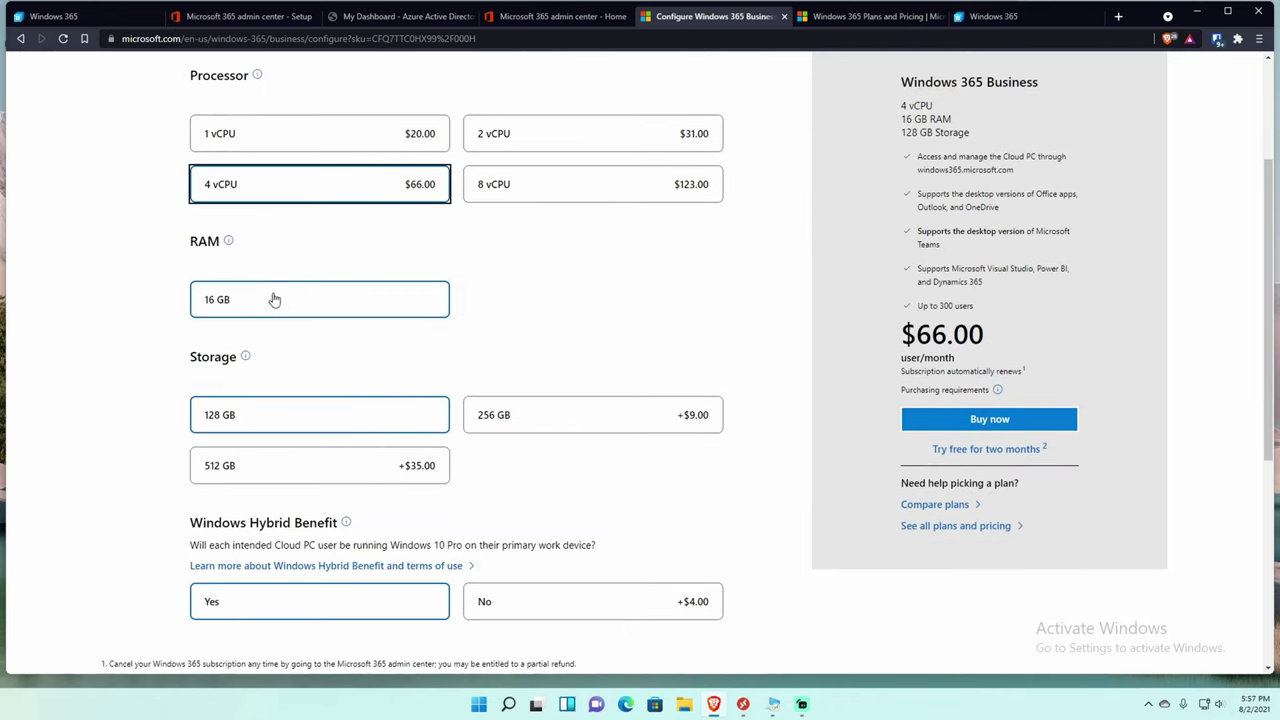
pyautogui.click(306, 142)
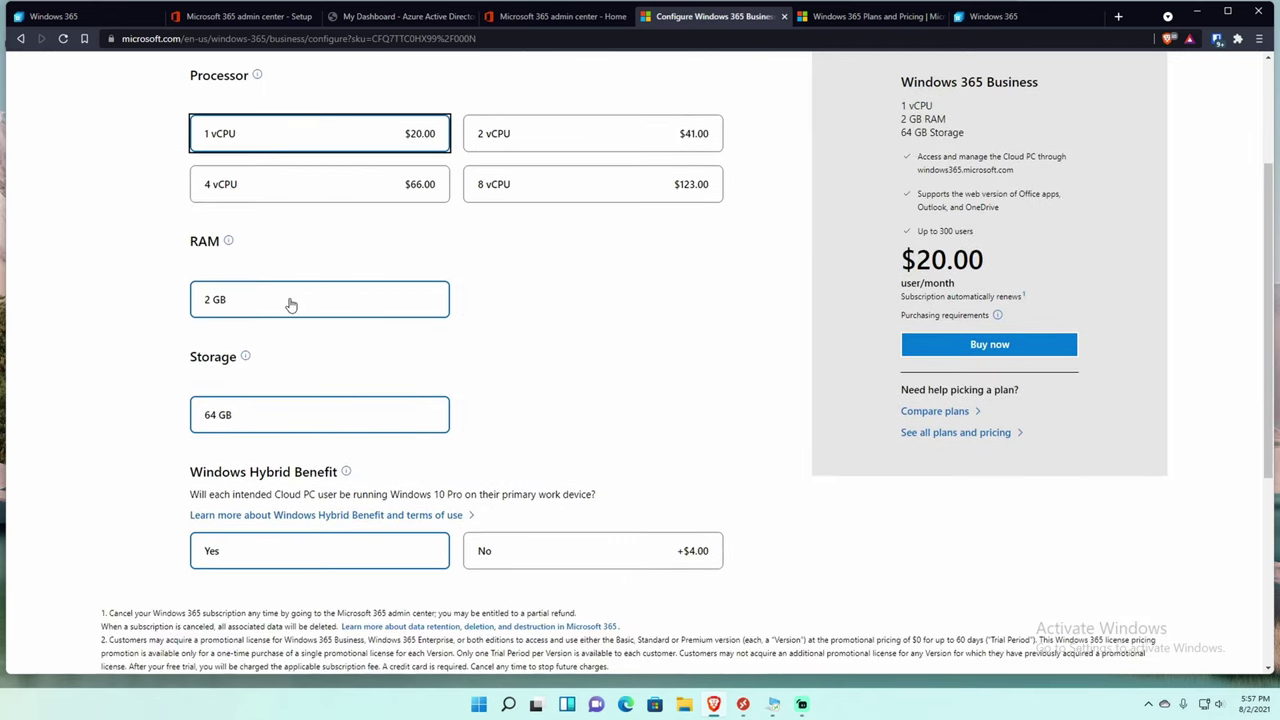
pyautogui.click(491, 133)
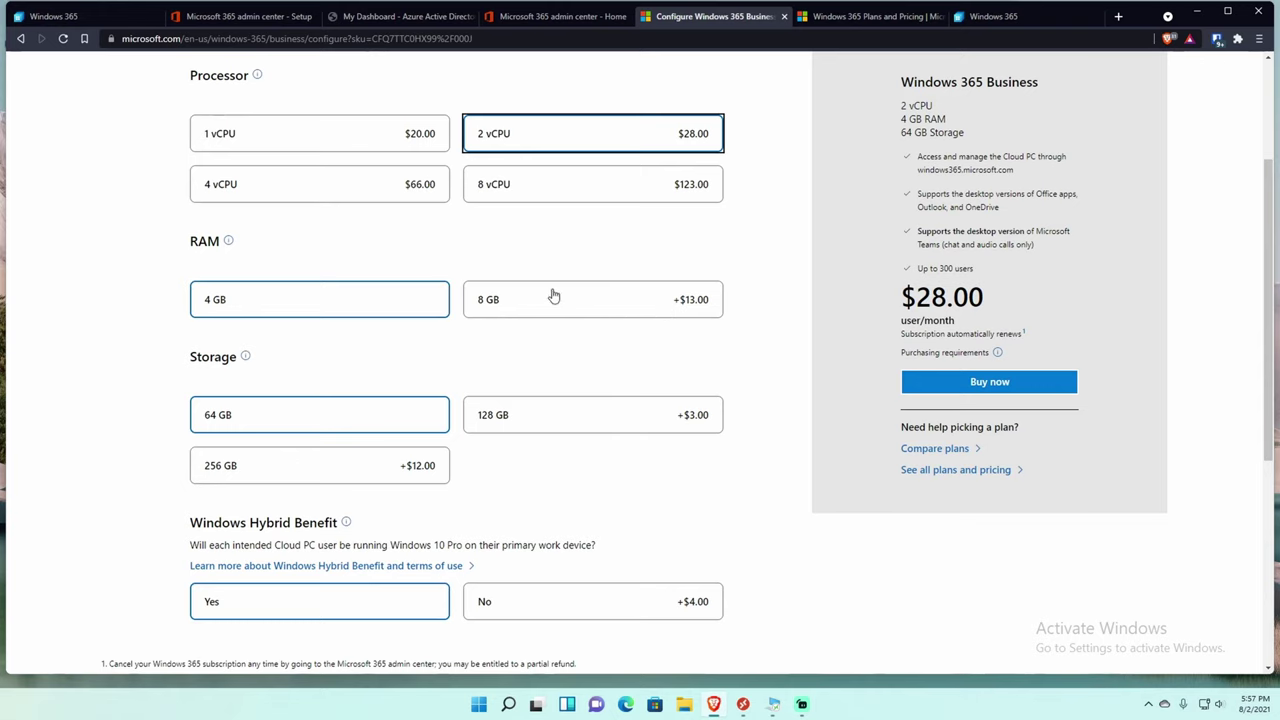
pyautogui.scroll(-2, 288, 468)
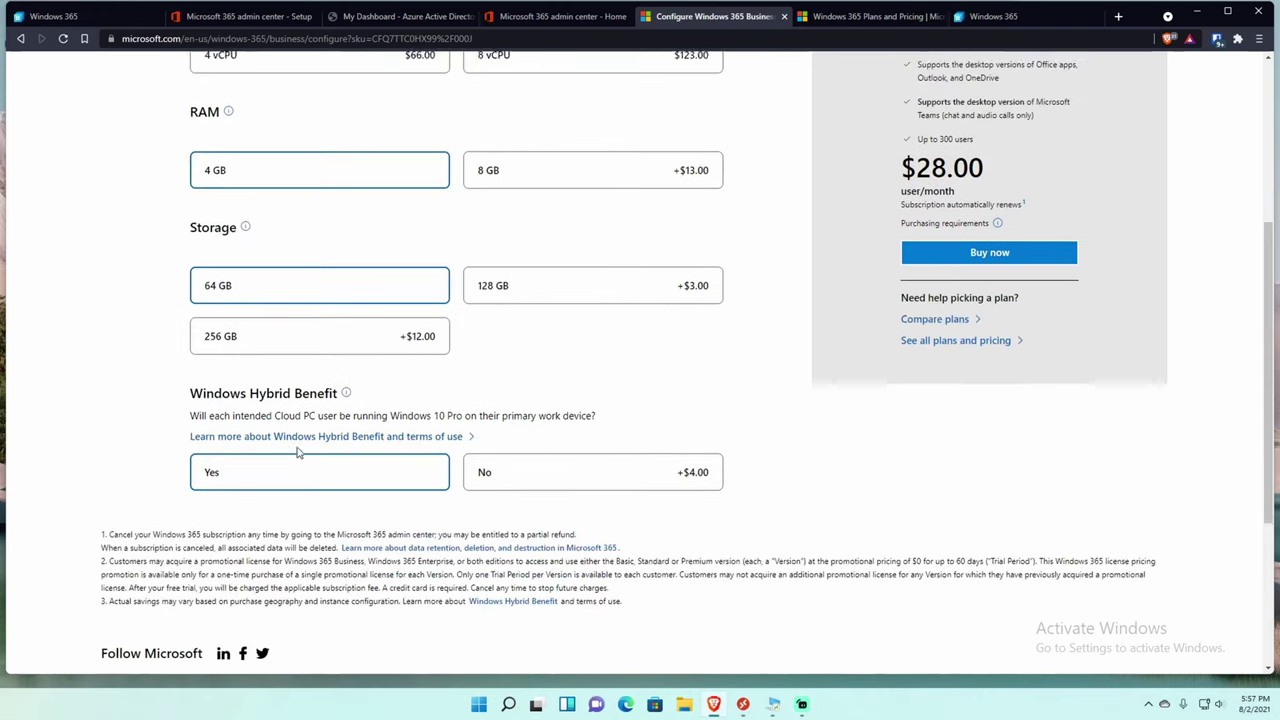
pyautogui.scroll(2, 297, 452)
# - Cycle through the 8, 4, 2 and 1 vCPU configurations to compare their prices
pyautogui.click(497, 188)
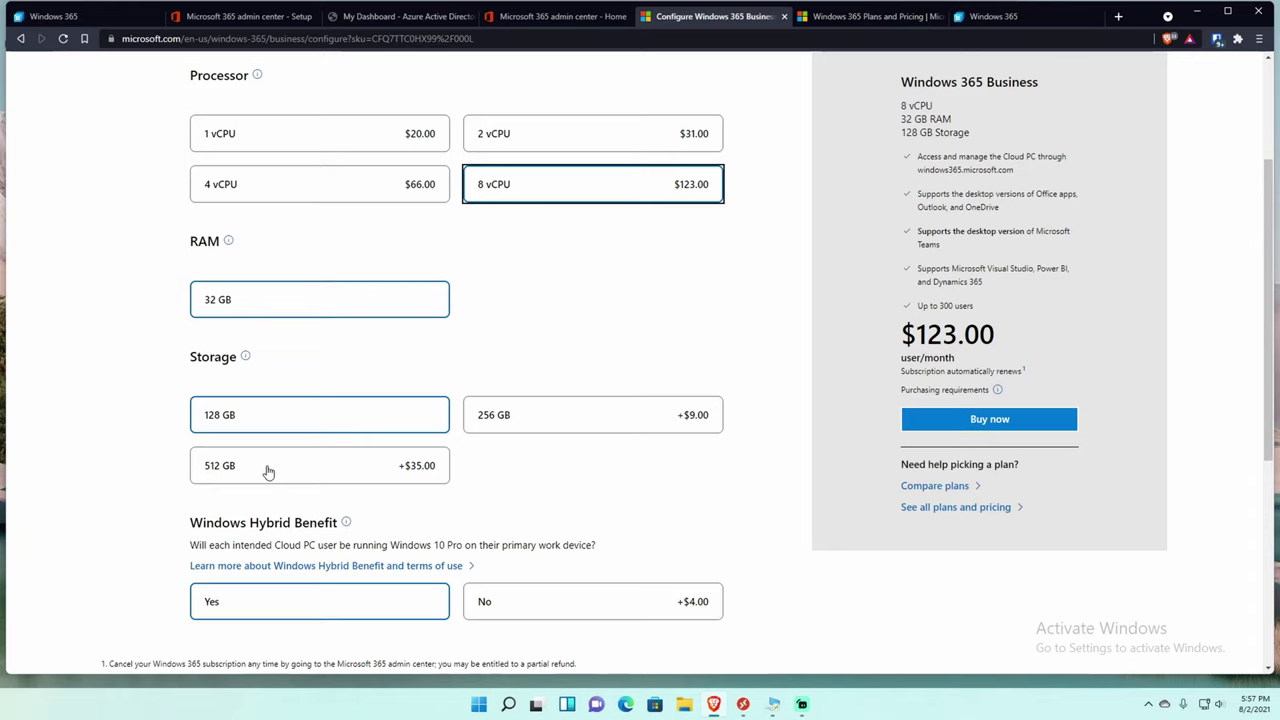
pyautogui.click(345, 189)
pyautogui.click(608, 137)
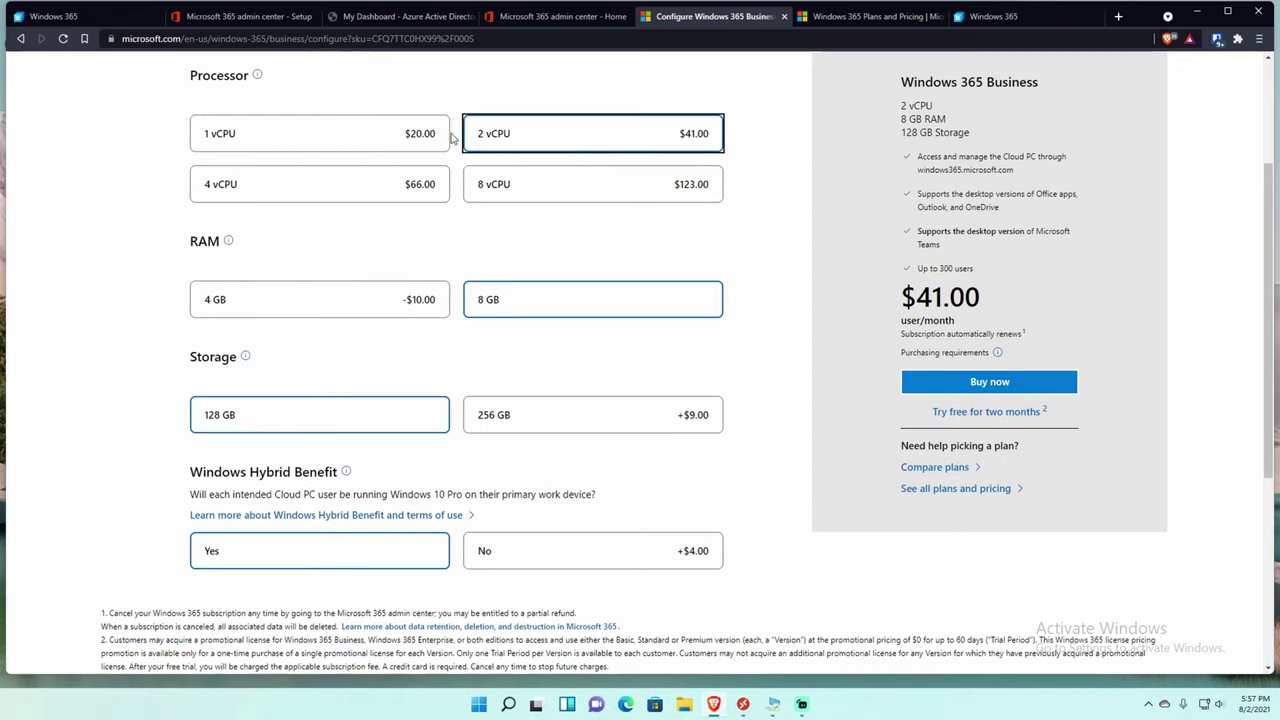
pyautogui.click(400, 135)
pyautogui.click(400, 190)
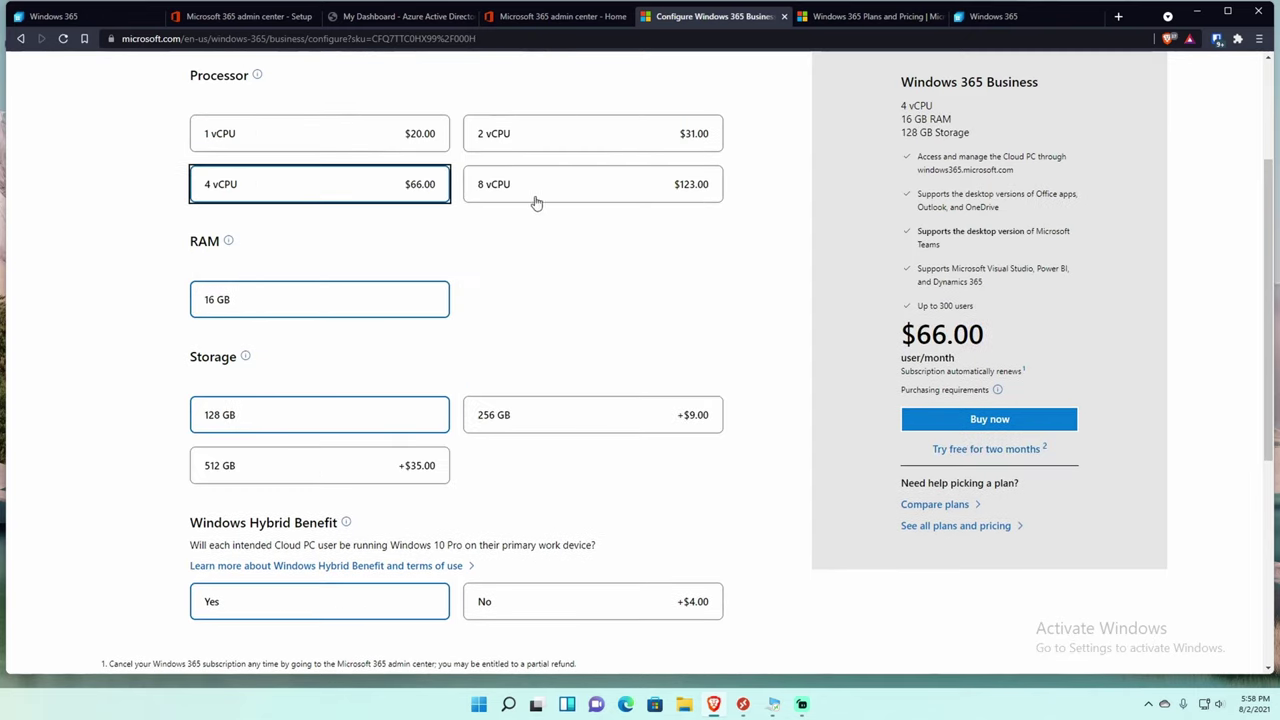
pyautogui.click(536, 203)
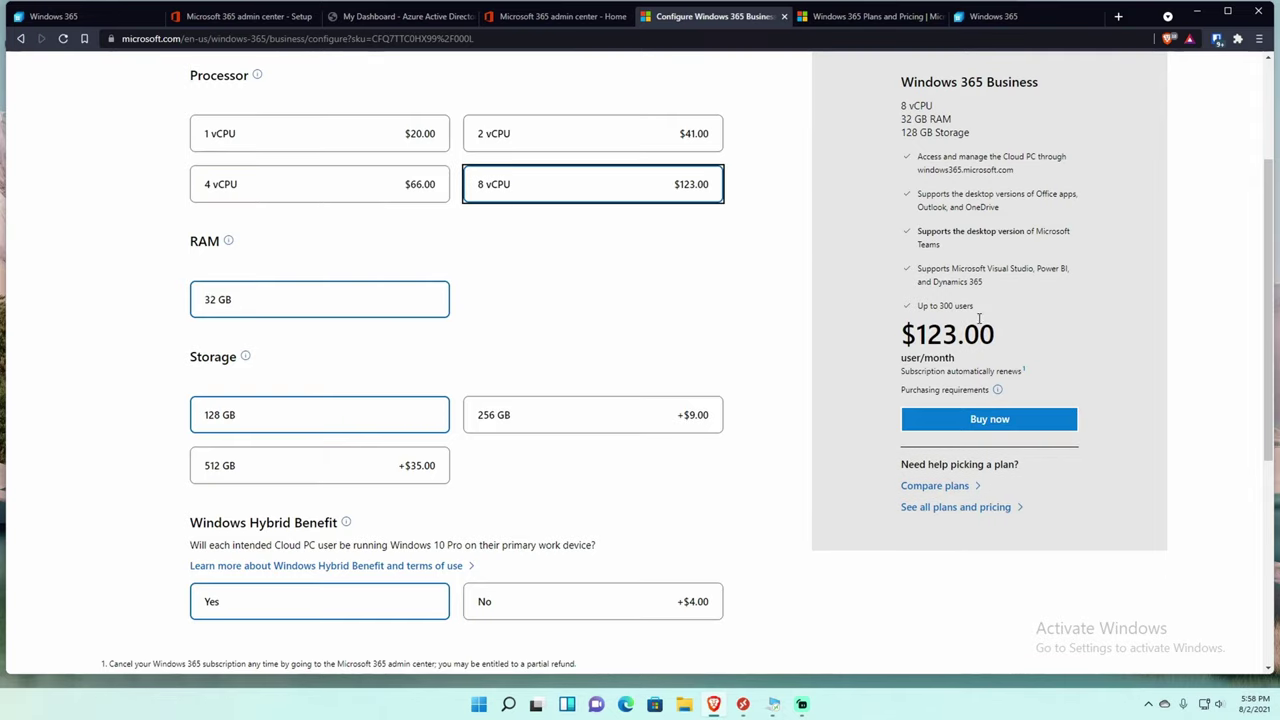
pyautogui.click(590, 152)
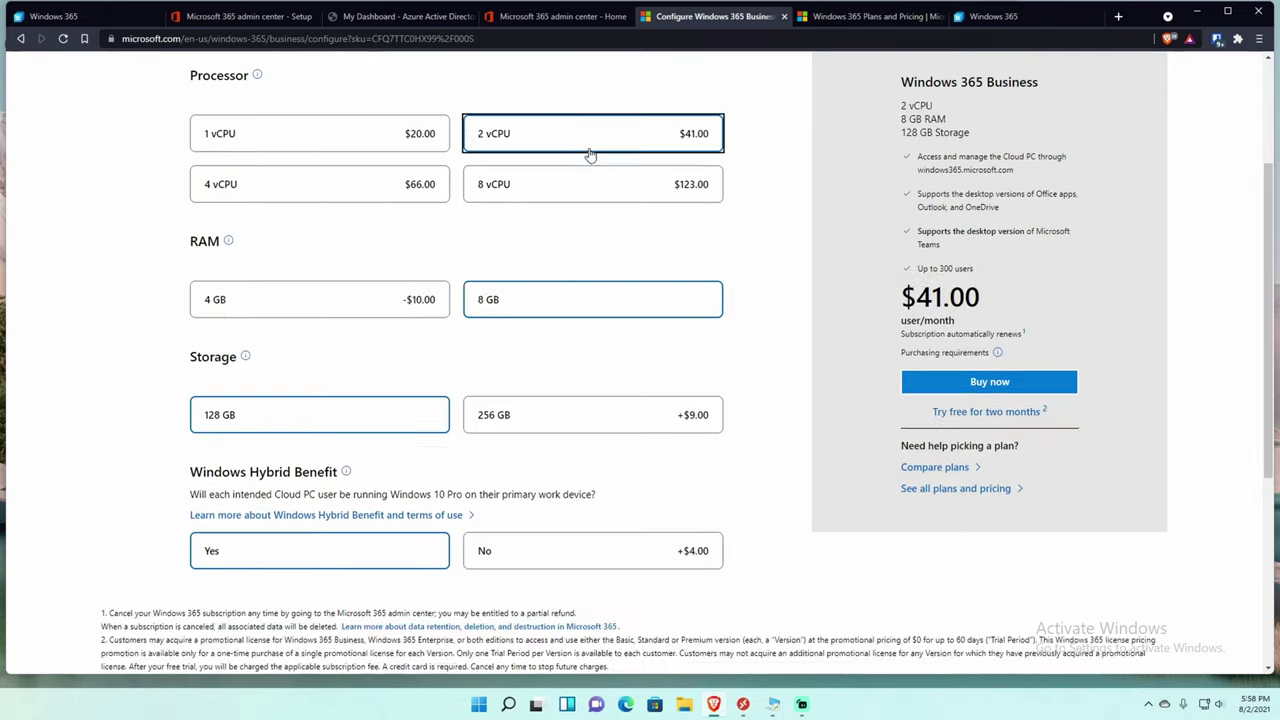
# - After rechecking 4 and 8 vCPU, settle on 2 vCPU, 8 GB RAM, 128 GB at $41.00
pyautogui.click(627, 192)
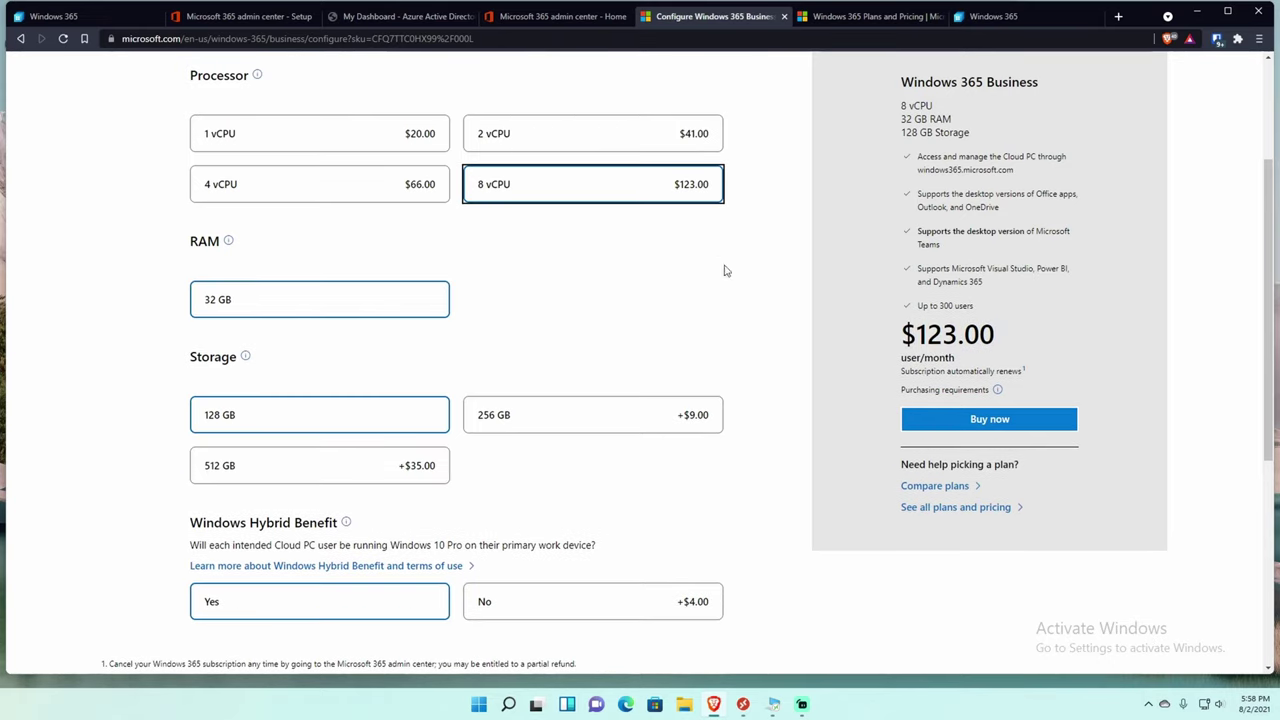
pyautogui.click(586, 142)
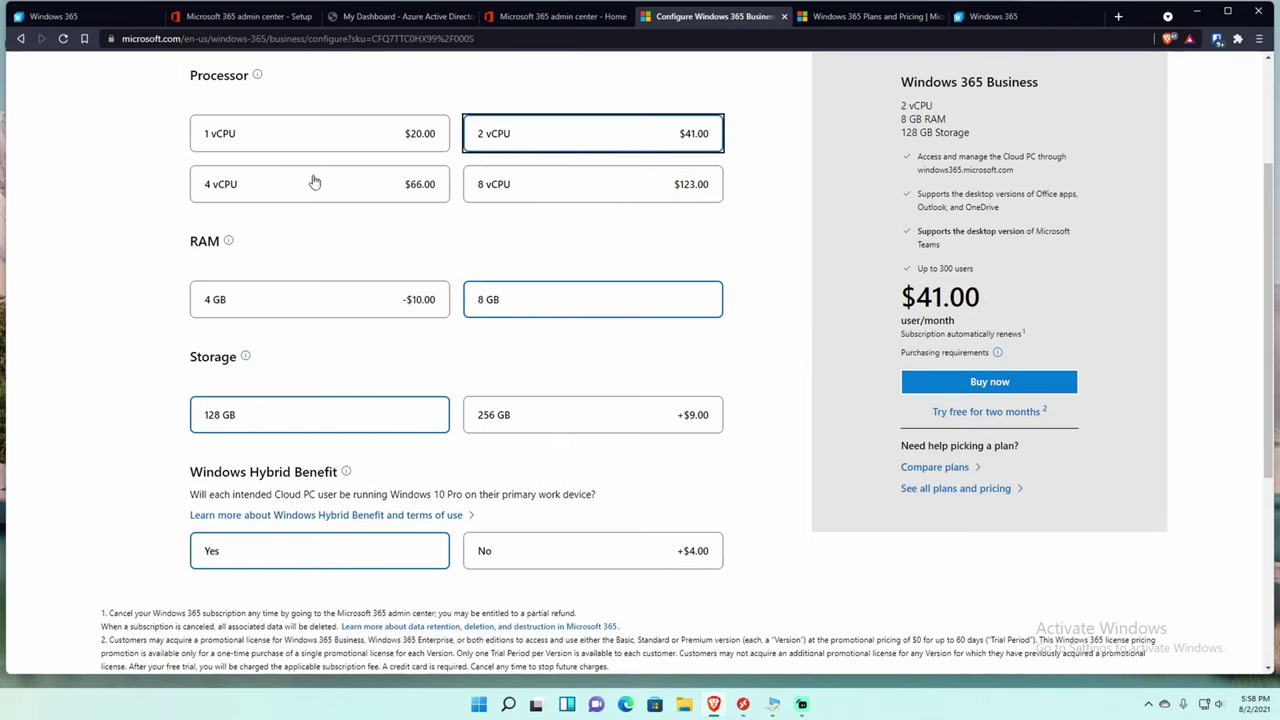
pyautogui.click(231, 190)
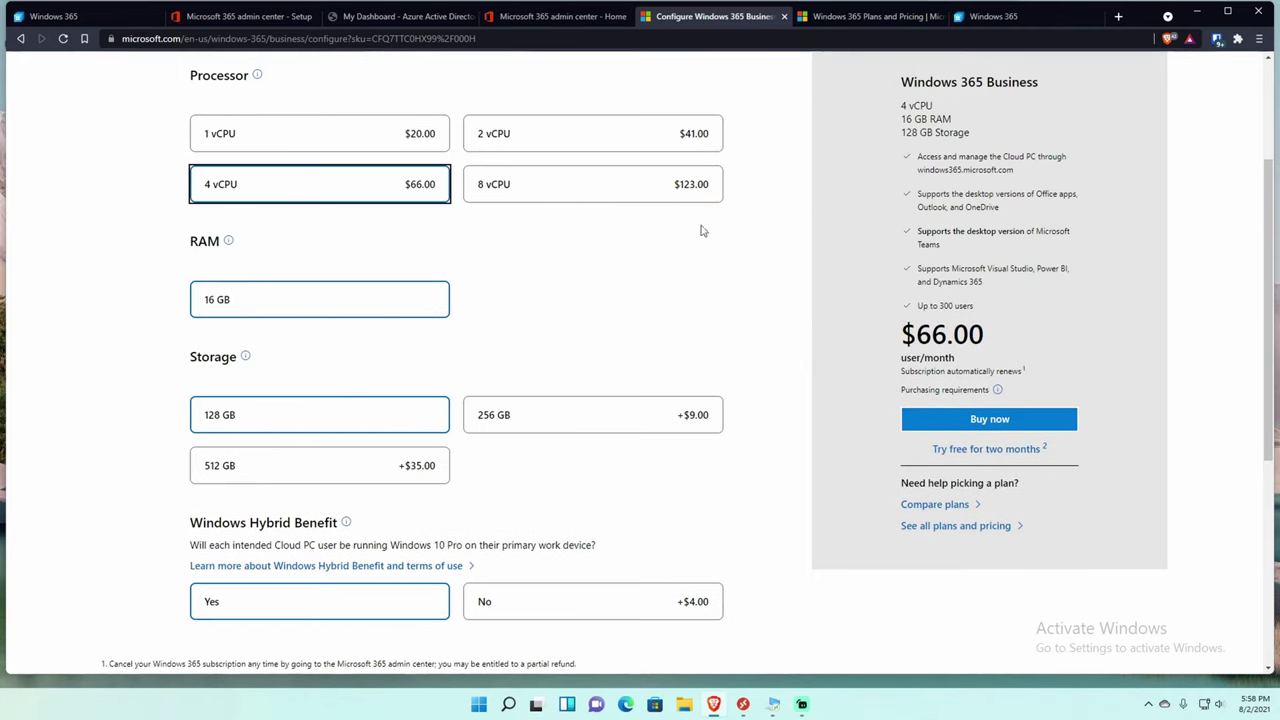
pyautogui.click(480, 193)
pyautogui.click(335, 194)
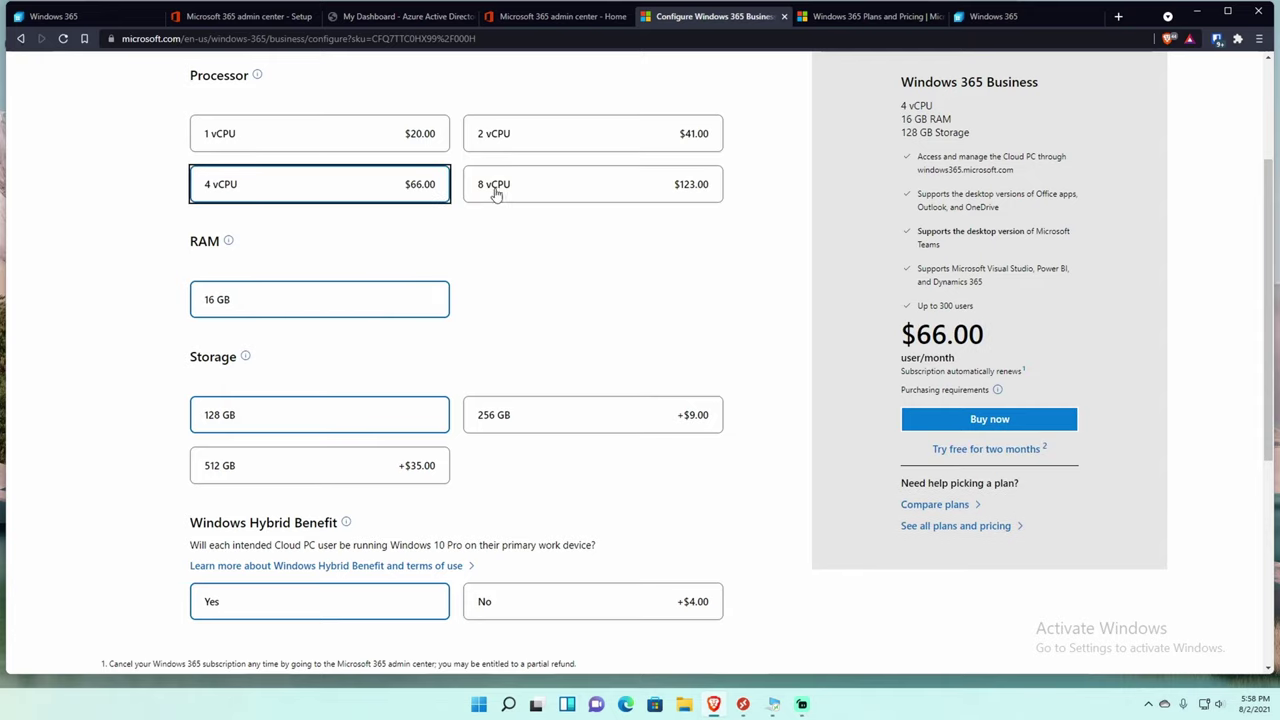
pyautogui.click(531, 194)
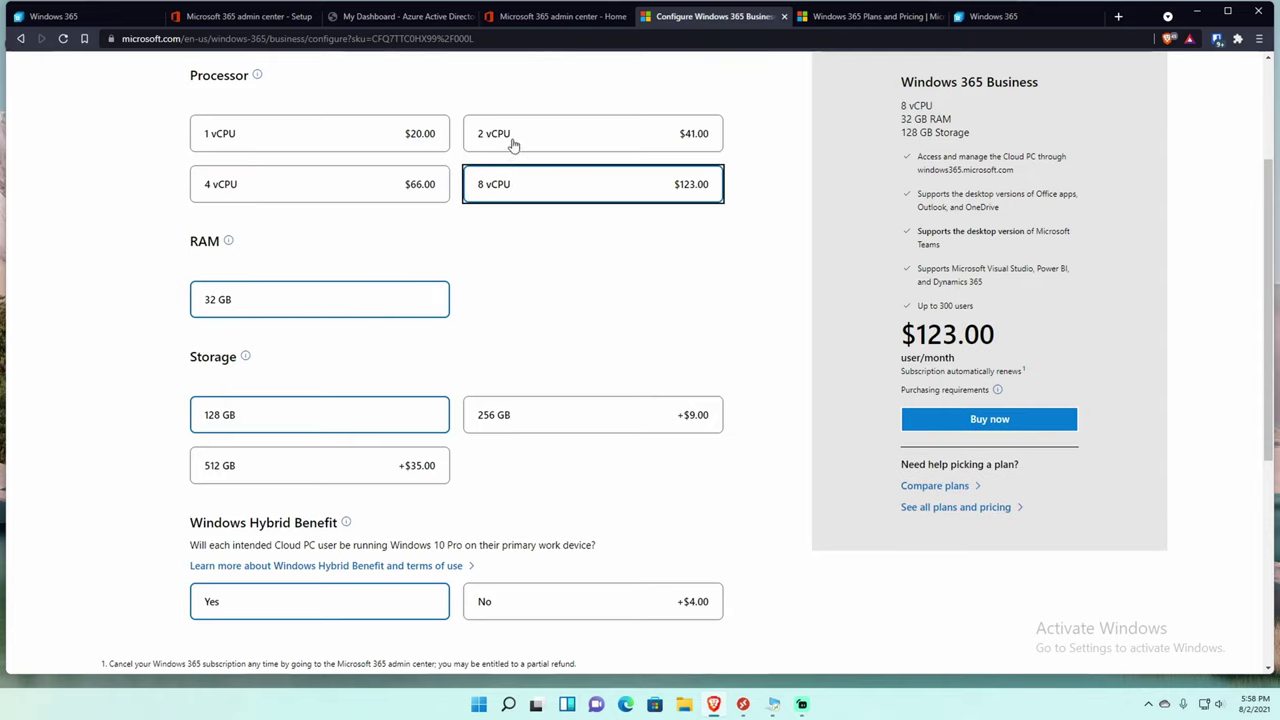
pyautogui.click(513, 145)
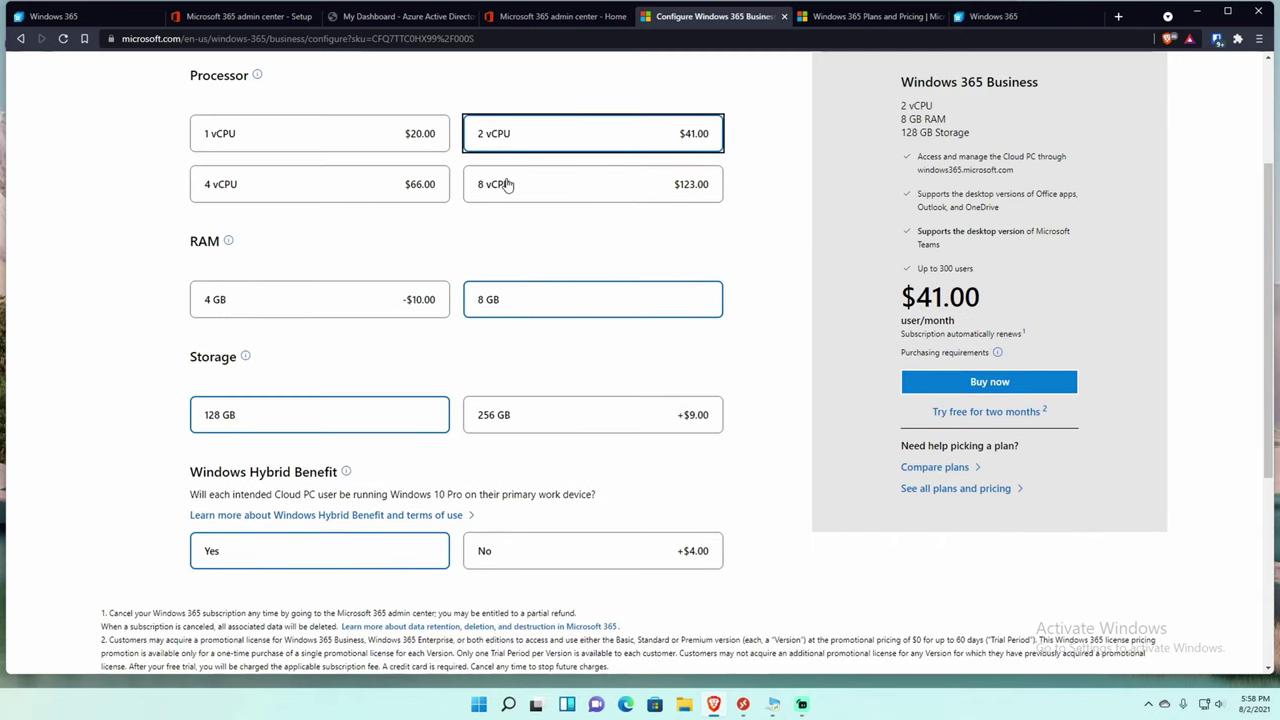
# - Compare the $20.00 1 vCPU and $28.00 2 vCPU plans, then return to the Windows 365 home tab
pyautogui.click(383, 148)
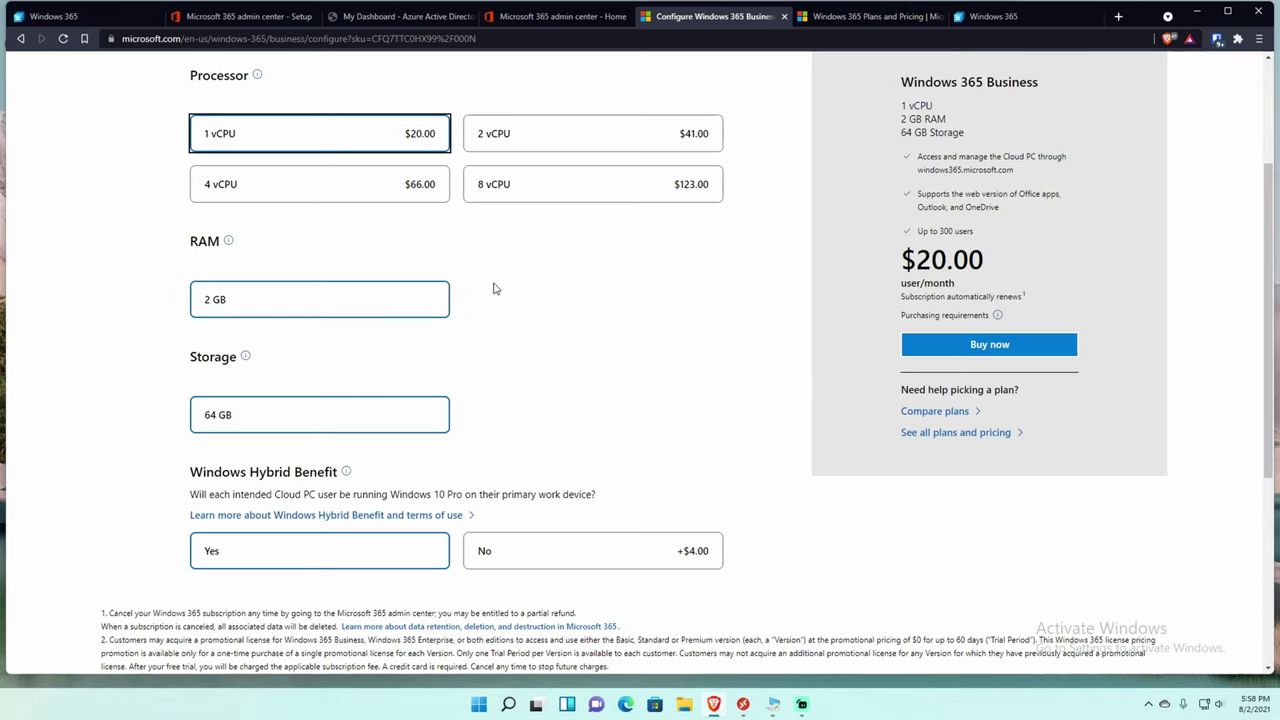
pyautogui.click(553, 144)
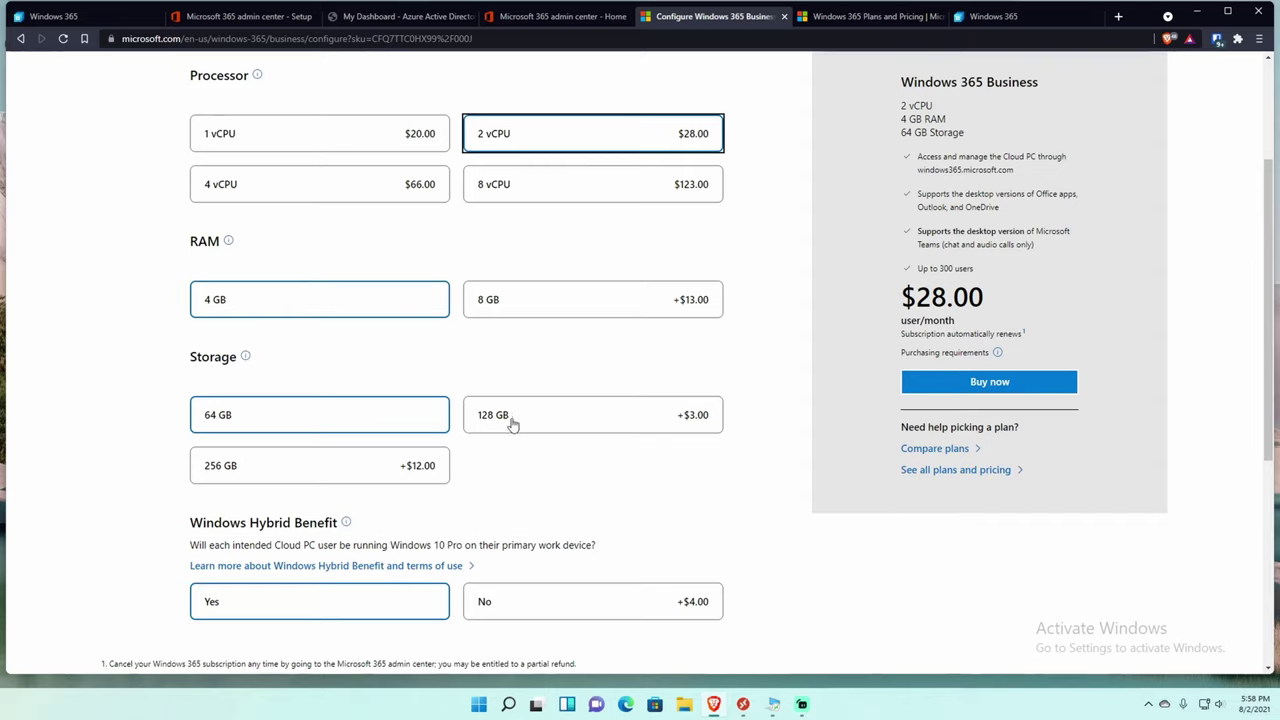
pyautogui.scroll(-4, 543, 445)
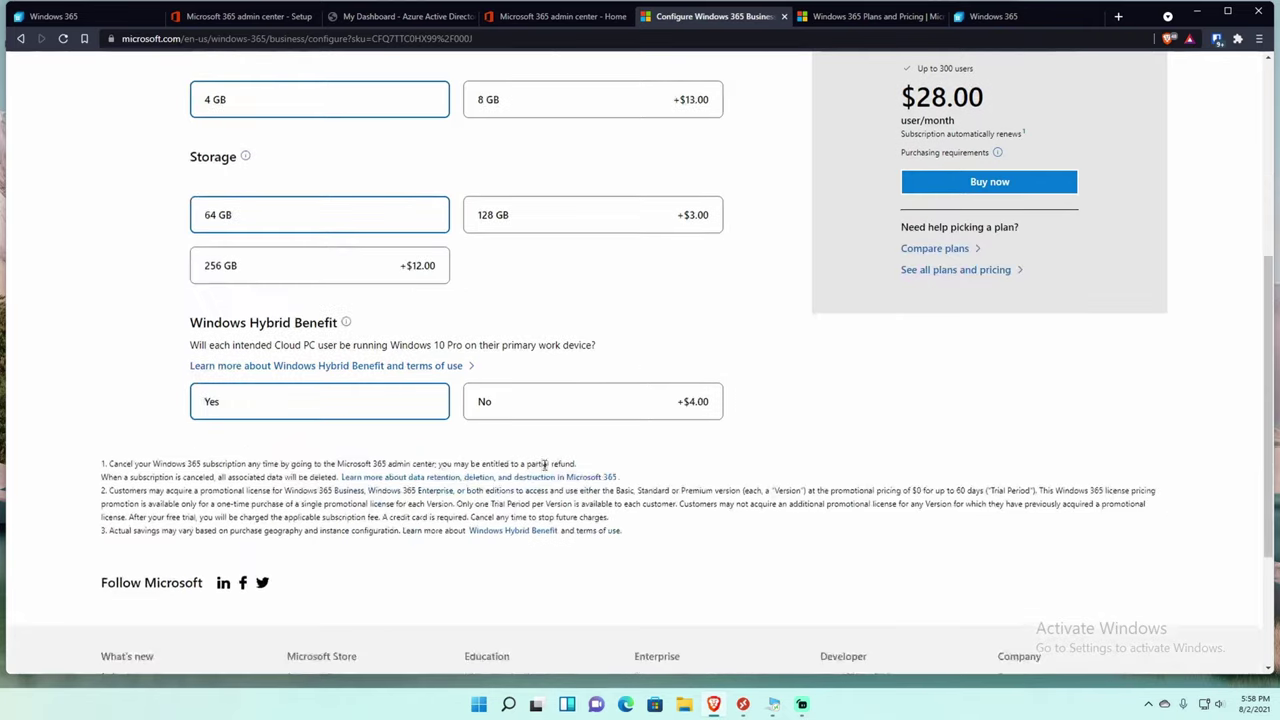
pyautogui.scroll(5, 526, 445)
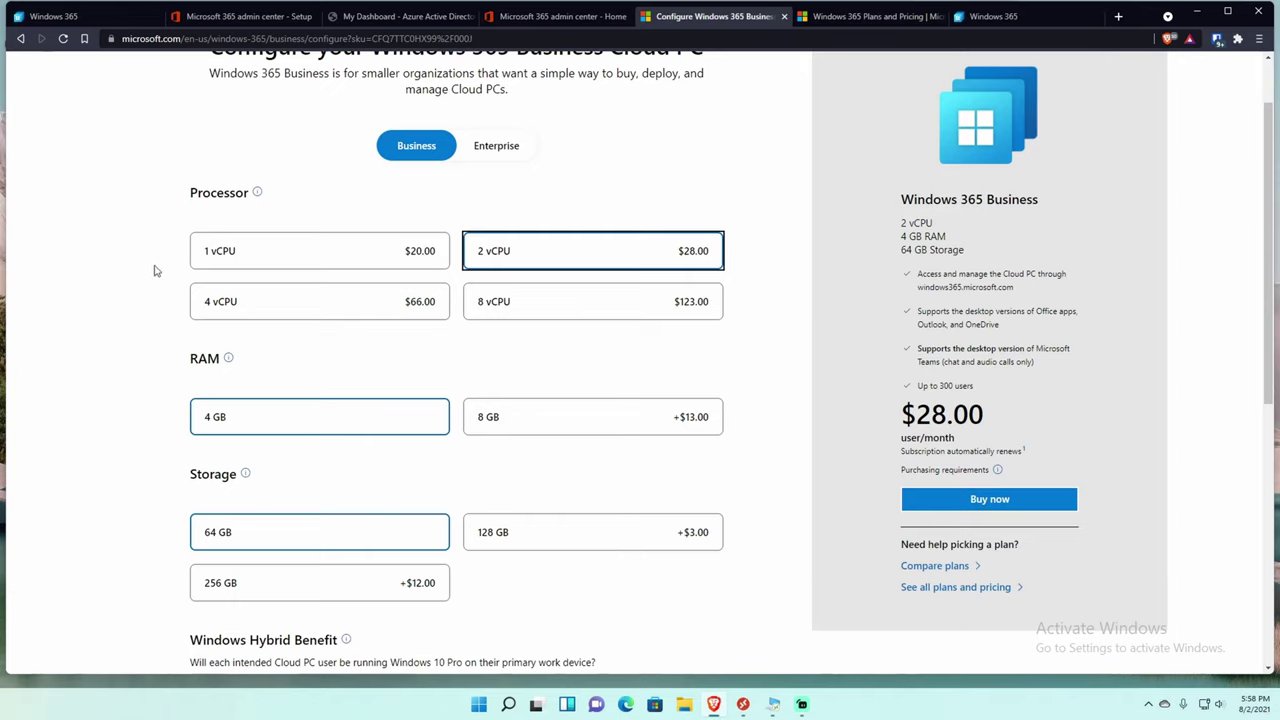
pyautogui.click(93, 18)
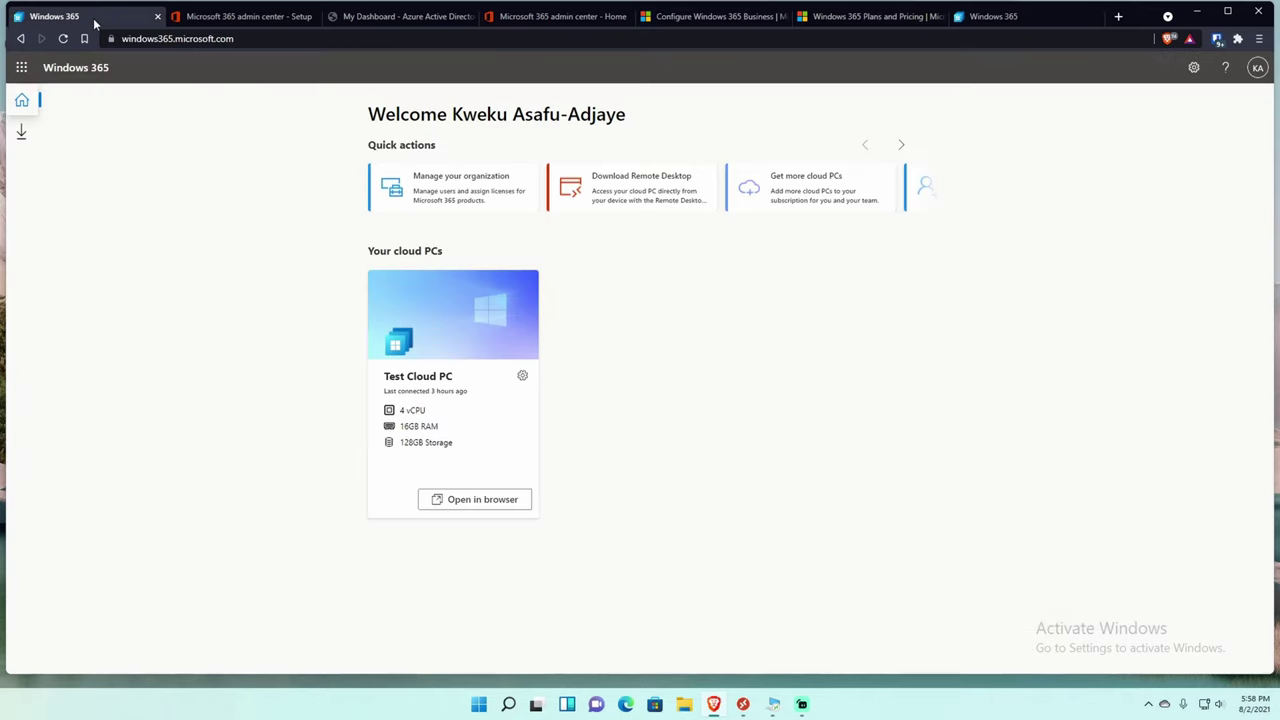
# - Launch the Test Cloud PC with 'Open in browser', retrying once
pyautogui.click(453, 500)
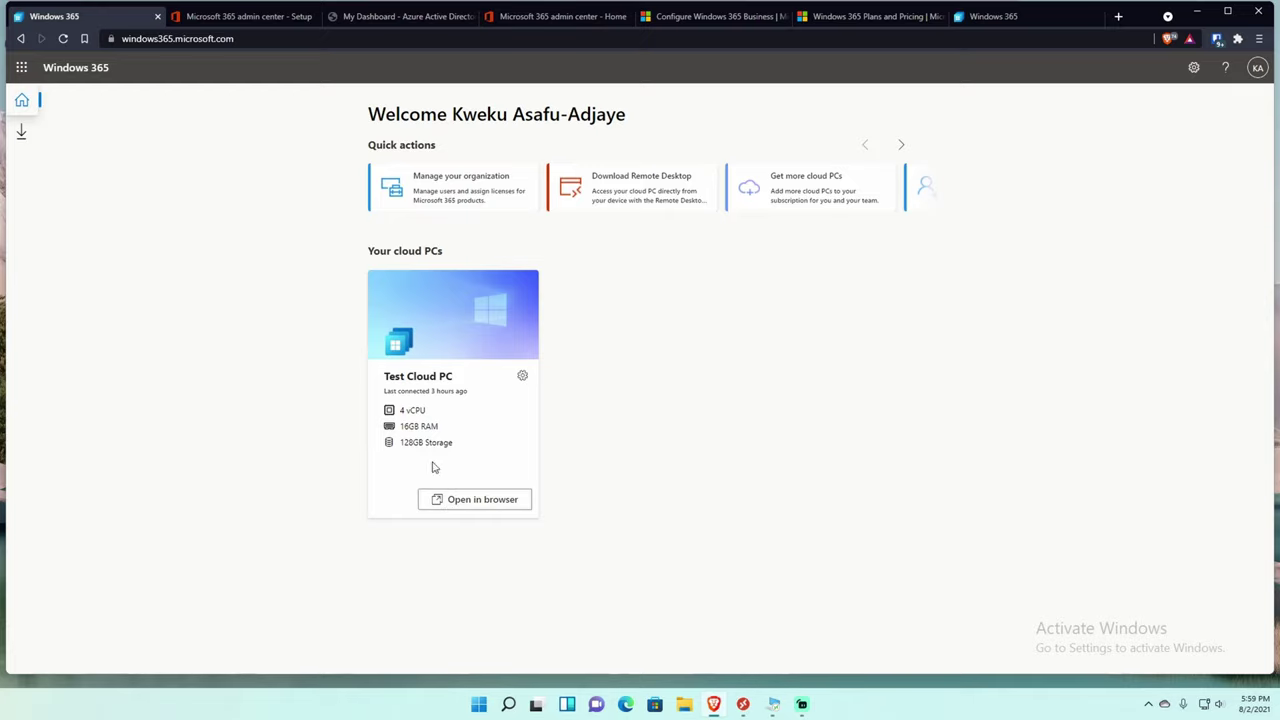
pyautogui.click(445, 505)
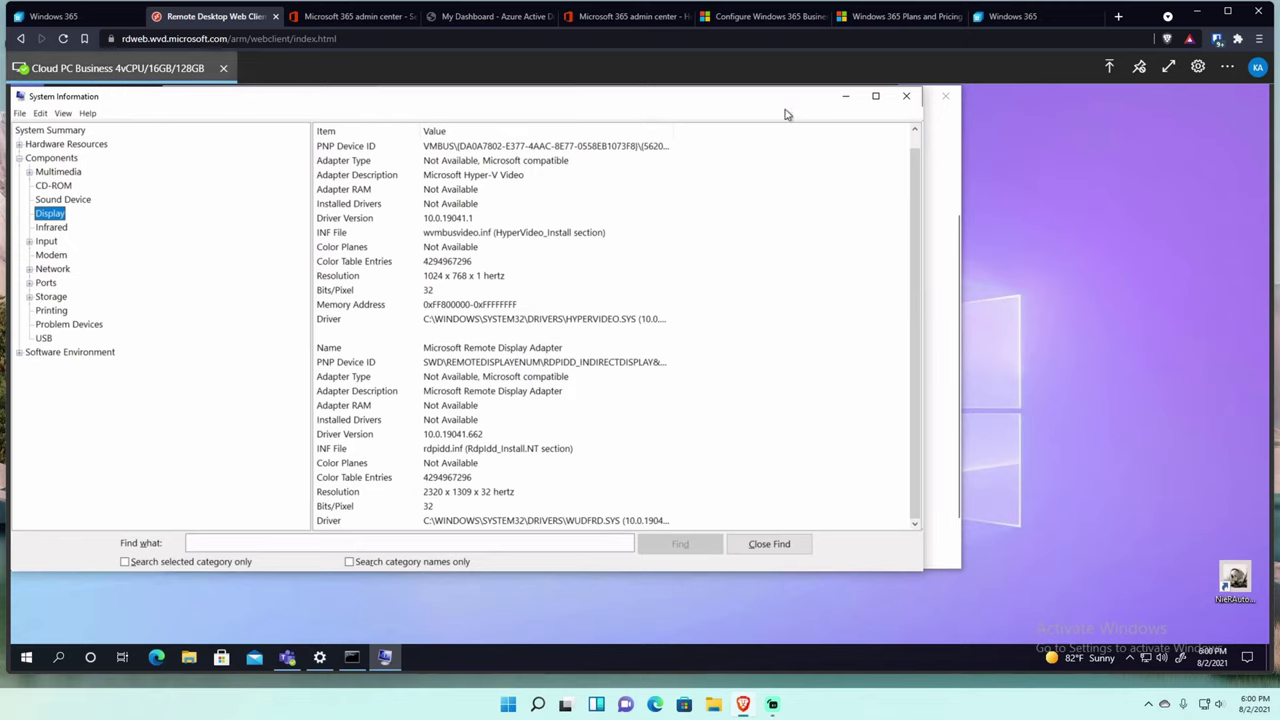
# - Minimise the System Information, Command Prompt, Settings and Teams windows on the Cloud PC
pyautogui.click(846, 97)
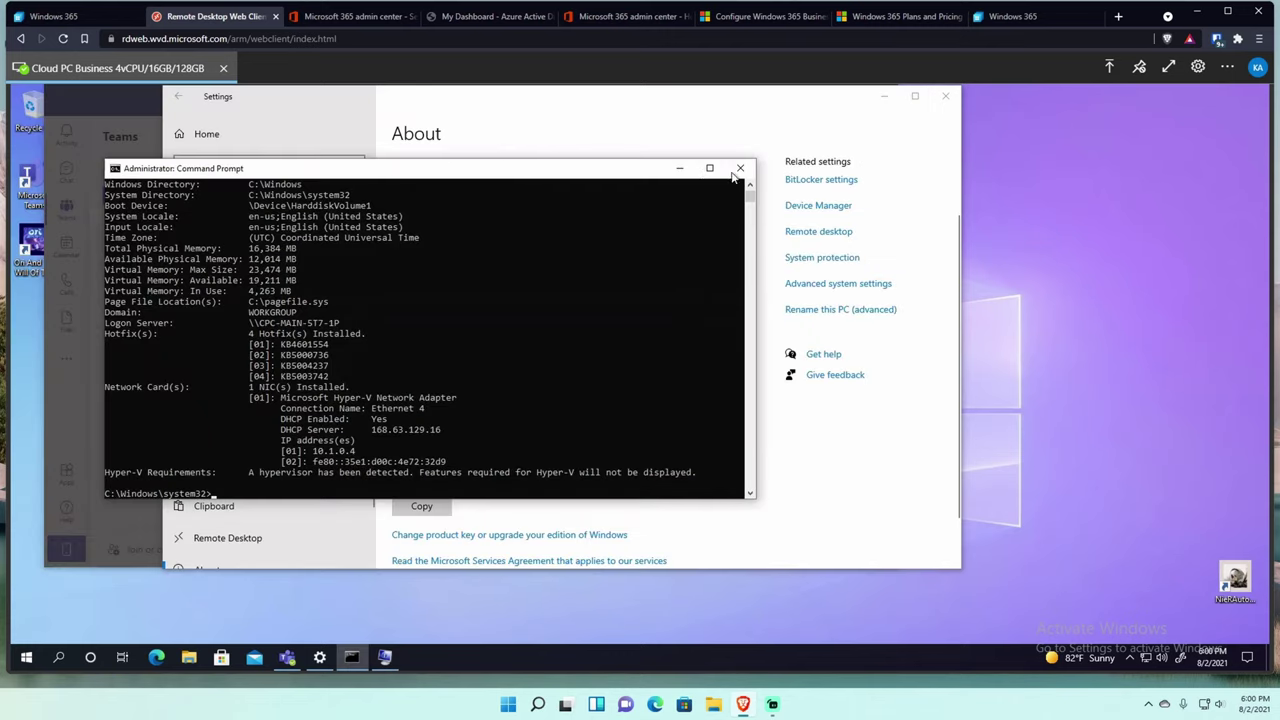
pyautogui.click(680, 168)
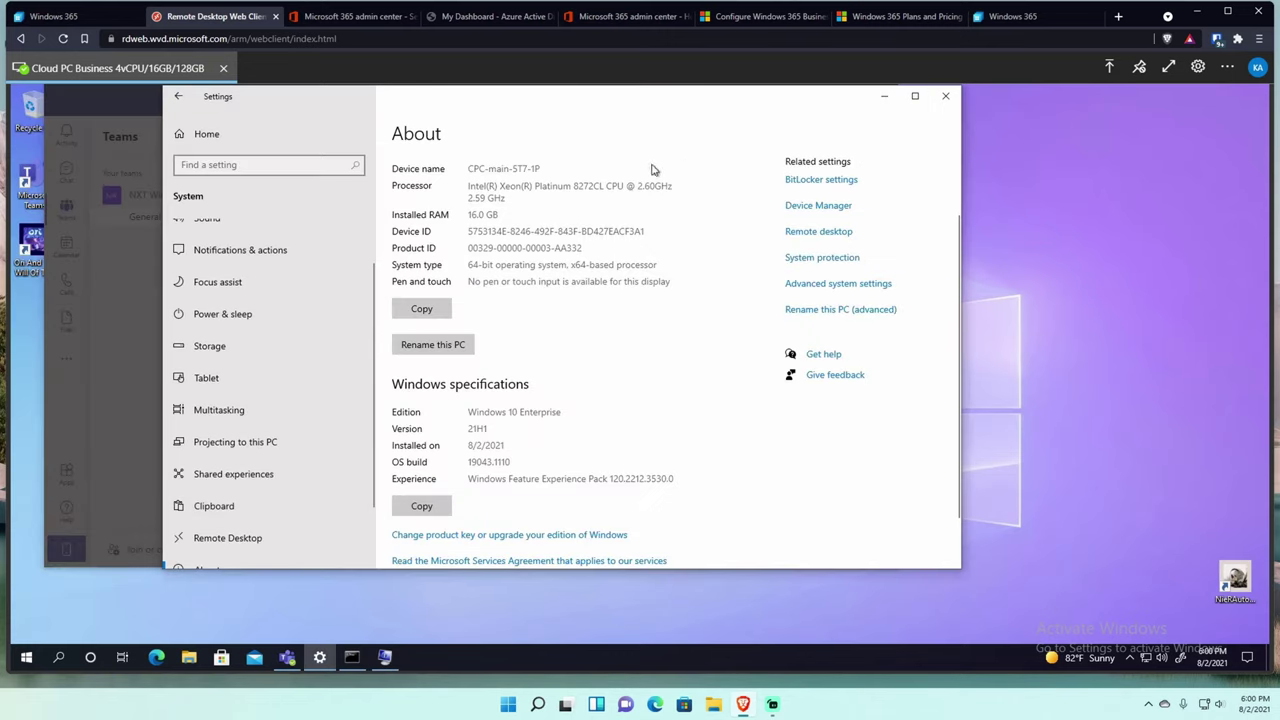
pyautogui.click(884, 97)
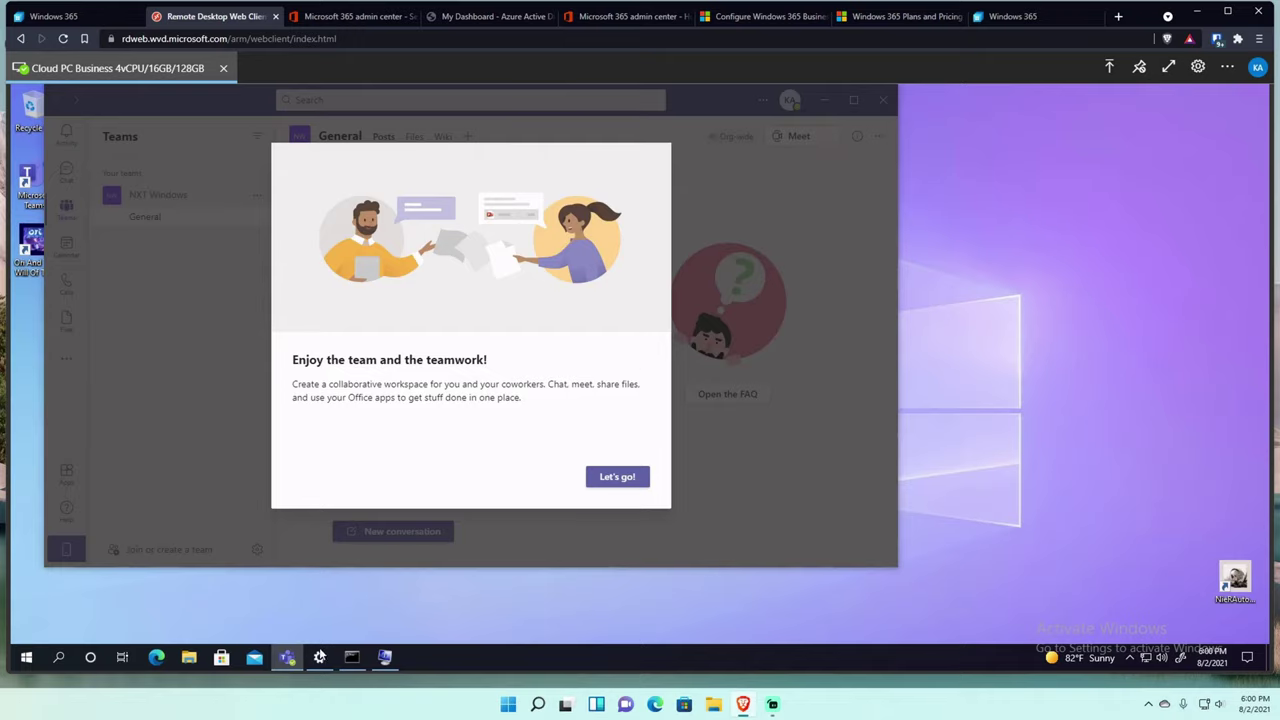
pyautogui.click(287, 659)
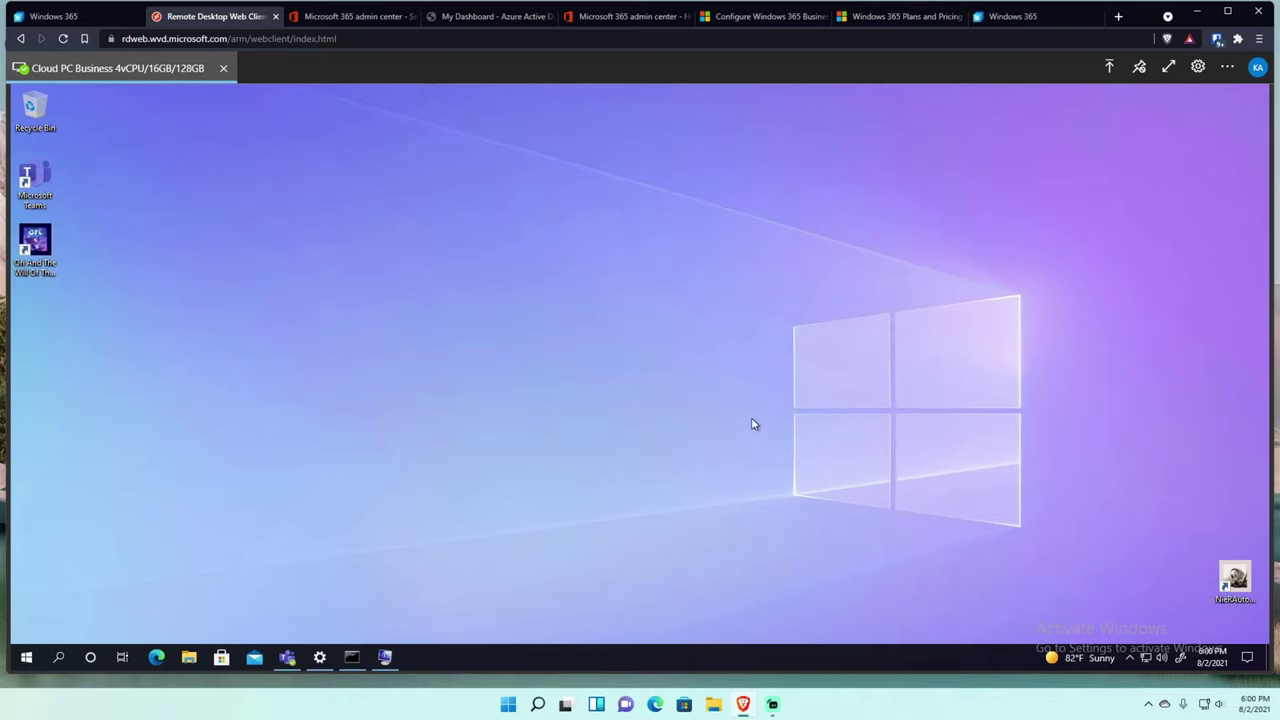
pyautogui.click(384, 657)
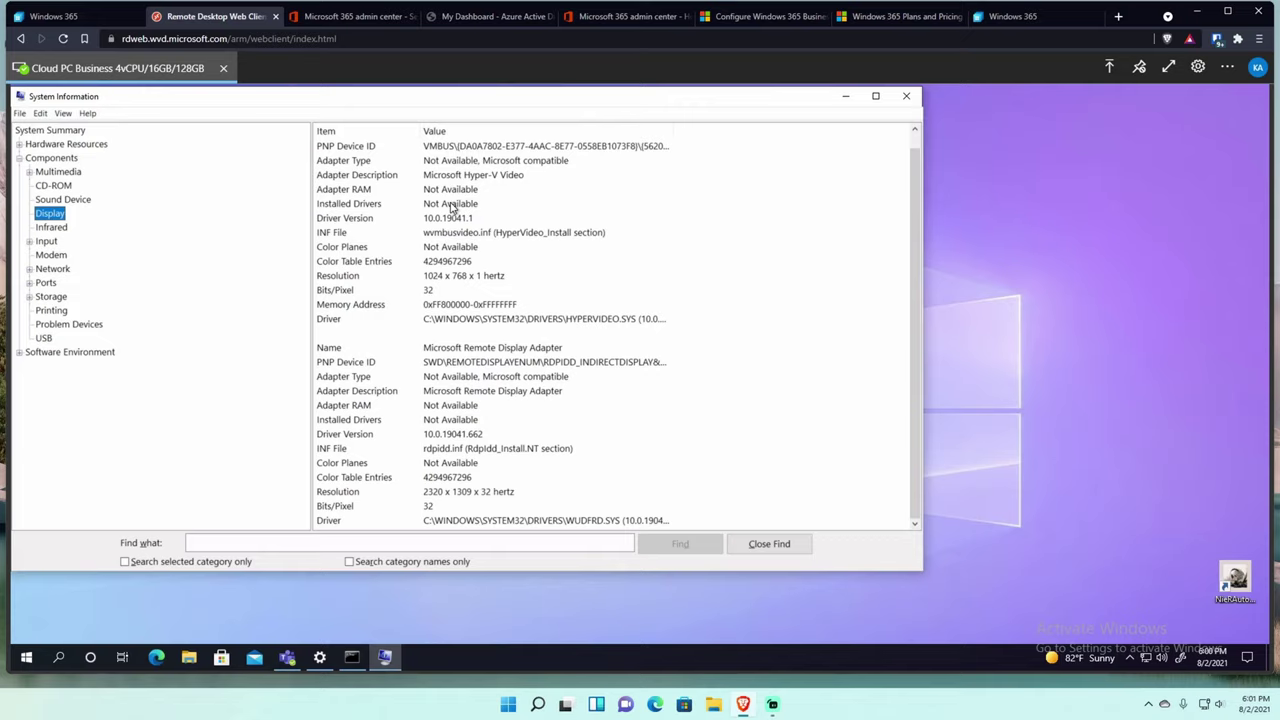
pyautogui.click(845, 97)
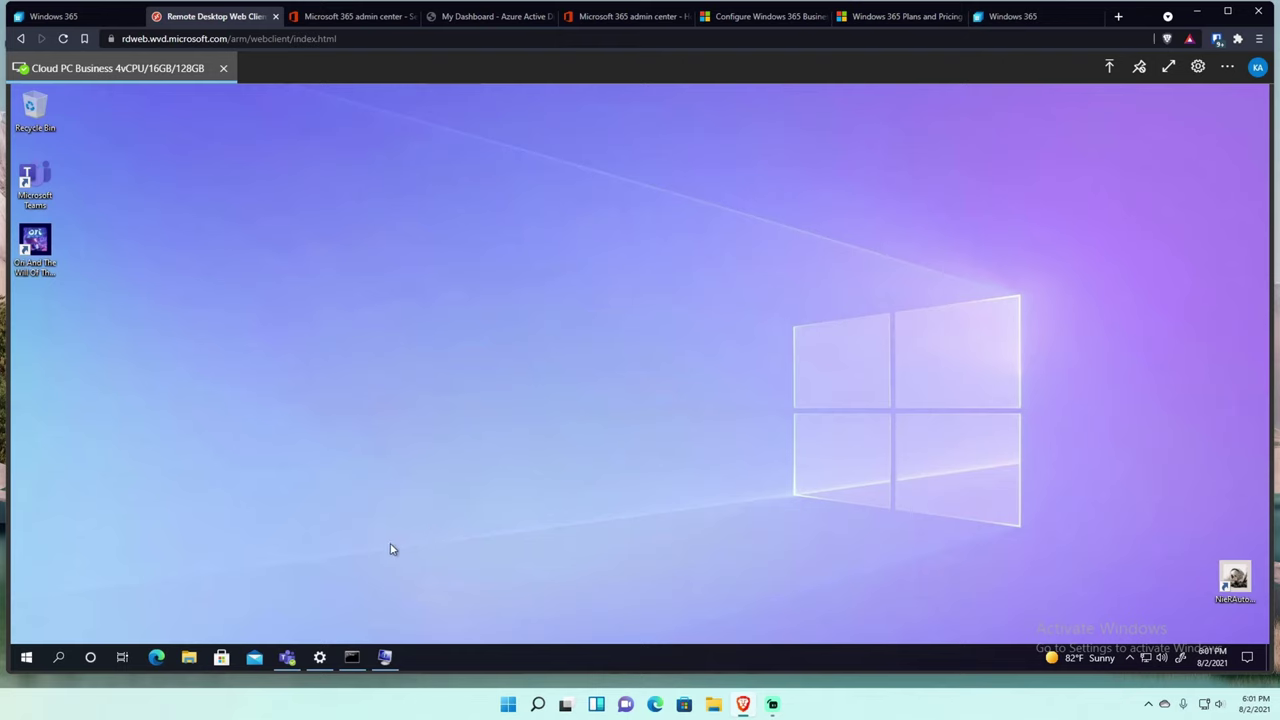
# - Open Settings' About page and review the Xeon processor, 16.0 GB RAM and Windows 10 Enterprise specs
pyautogui.click(319, 656)
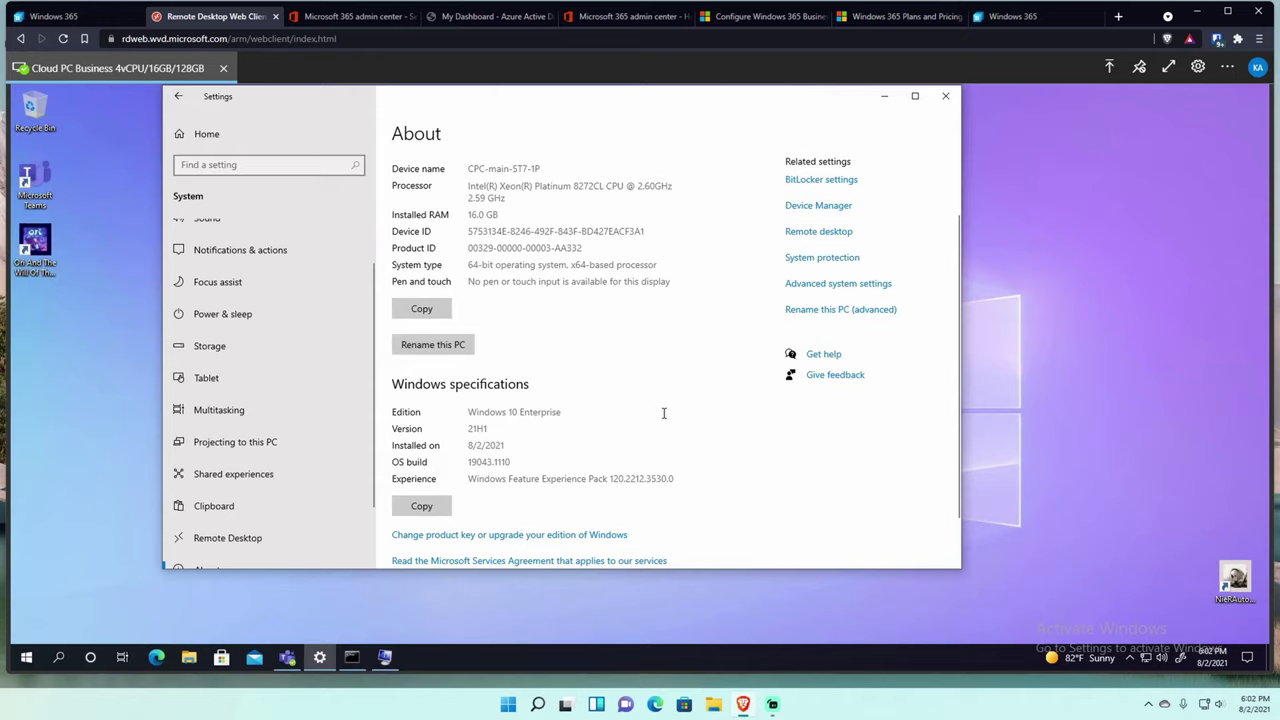
pyautogui.scroll(-1, 607, 405)
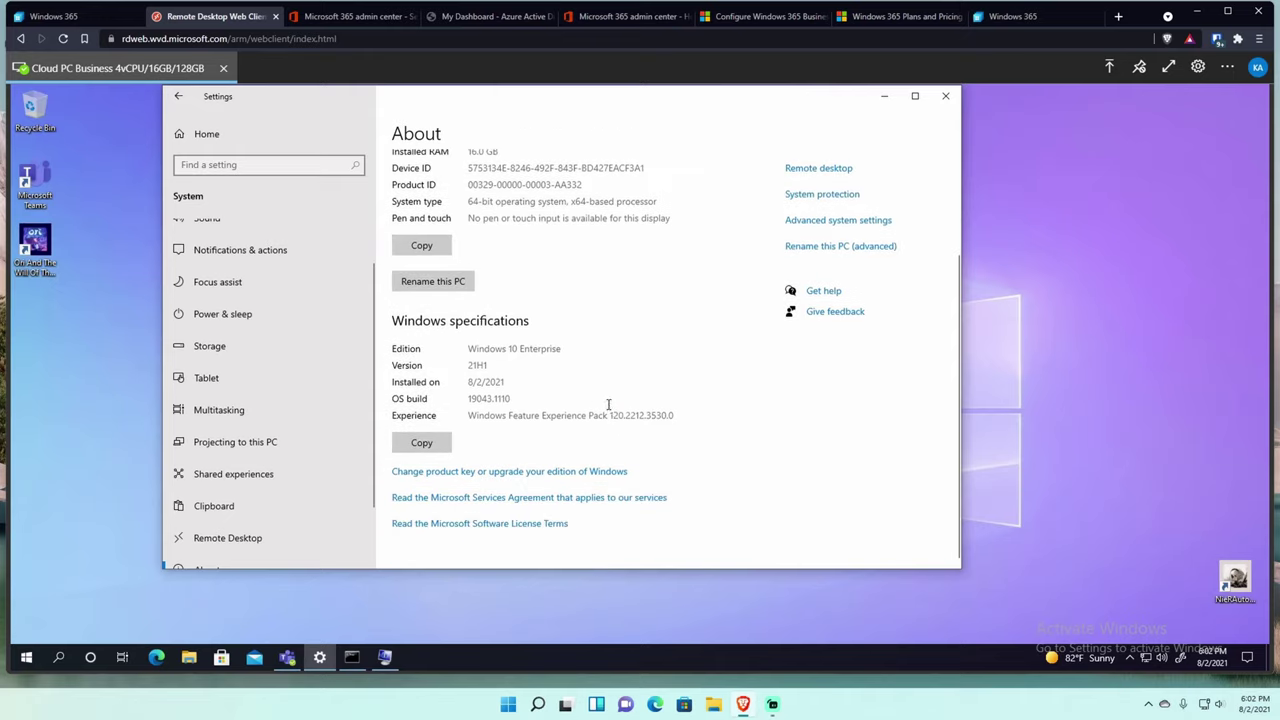
pyautogui.scroll(3, 608, 404)
pyautogui.scroll(-1, 286, 451)
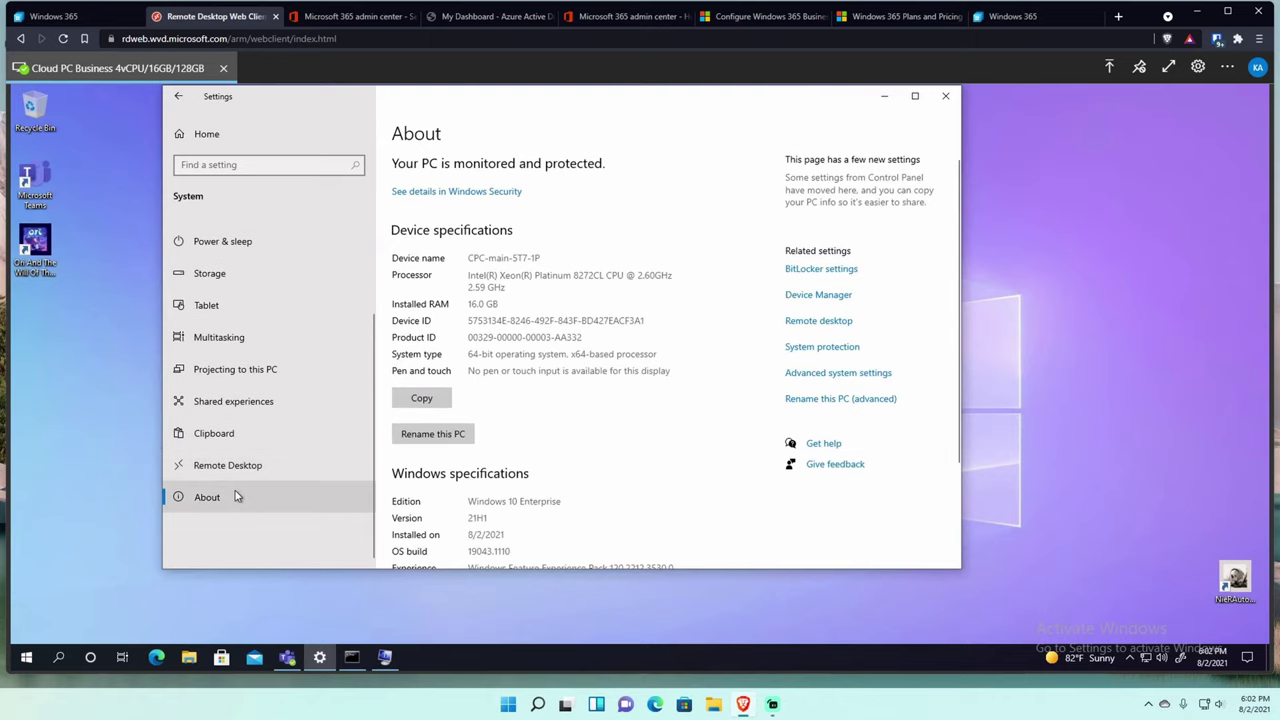
pyautogui.scroll(2, 274, 429)
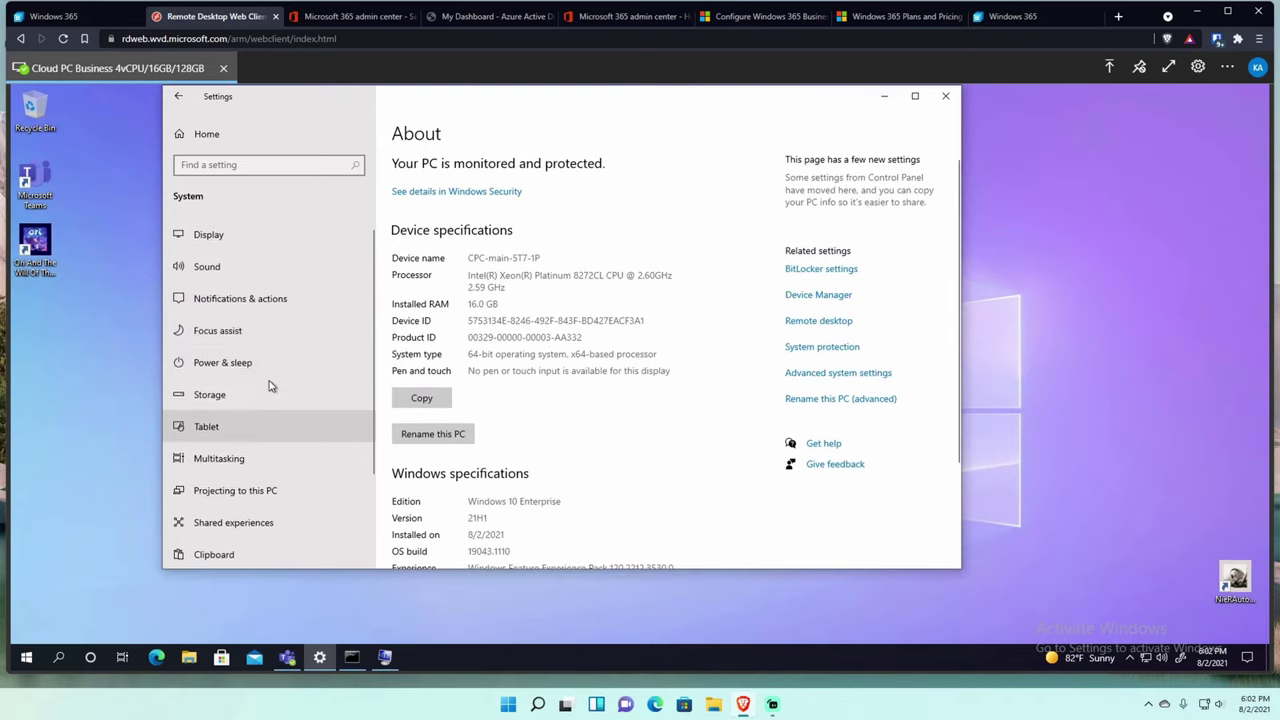
pyautogui.click(224, 164)
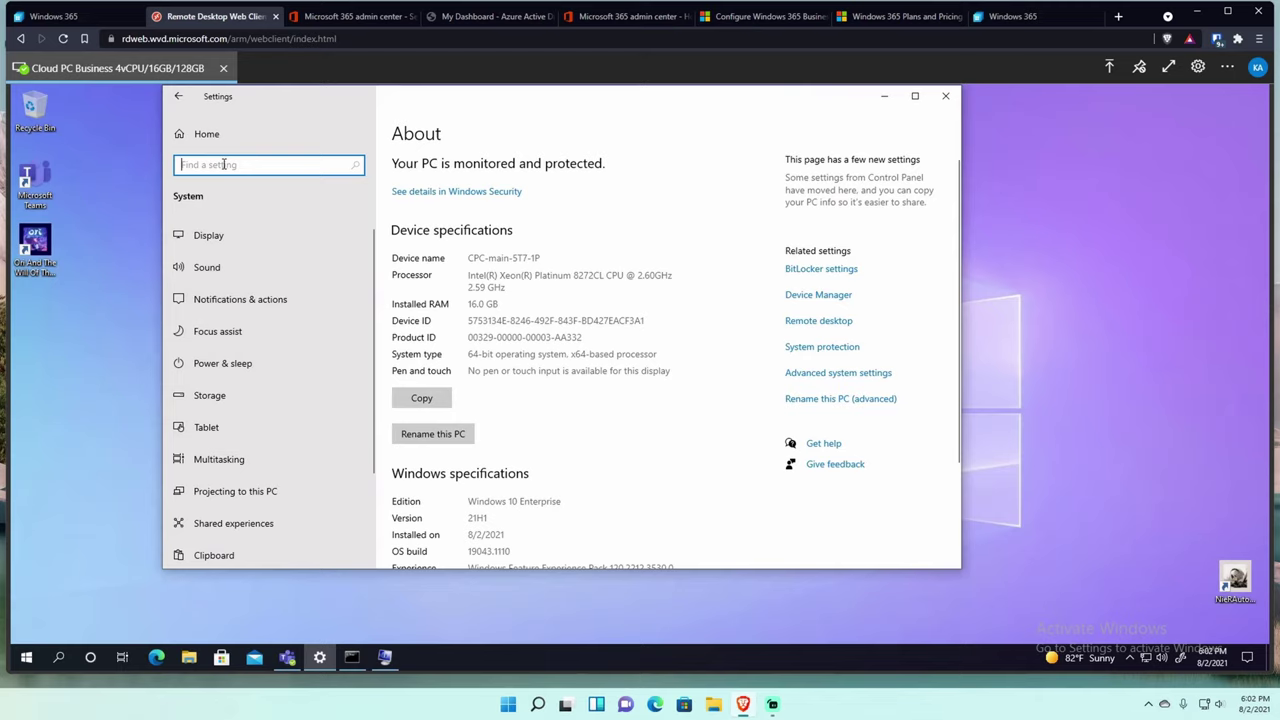
# - From Settings home, go to Update & Security's Windows Insider Program page
pyautogui.click(216, 140)
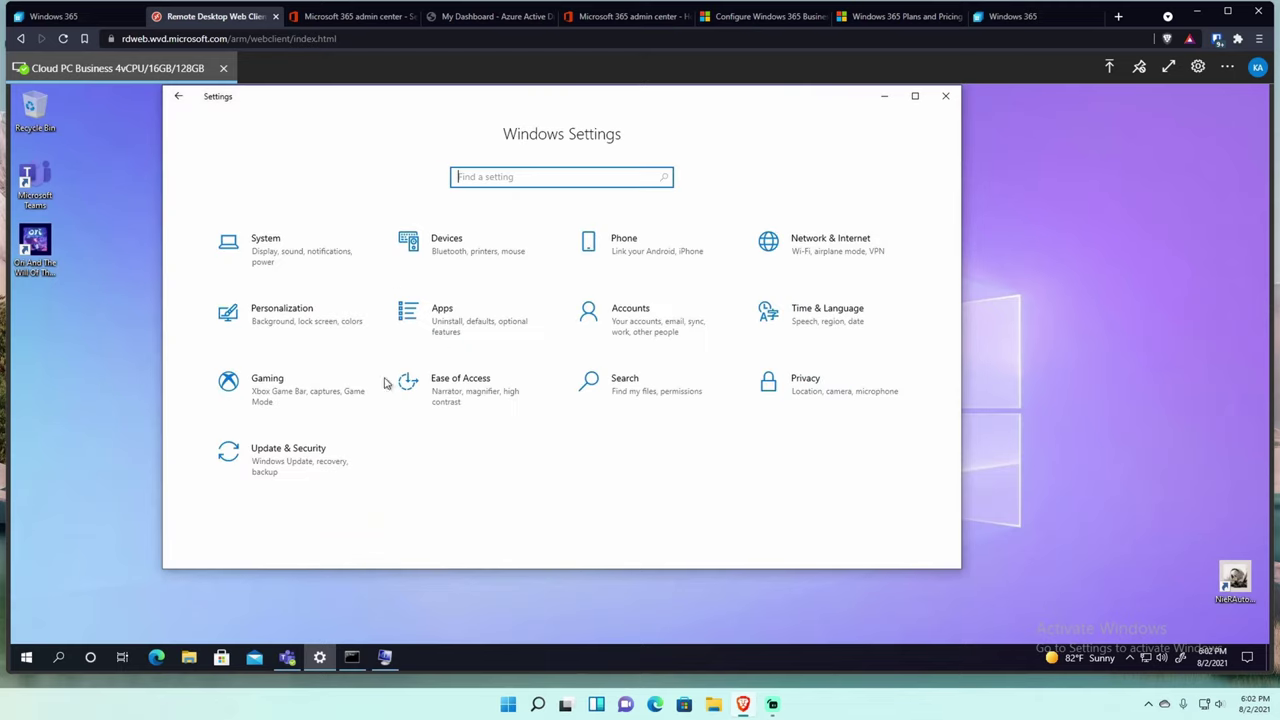
pyautogui.click(297, 452)
pyautogui.click(271, 526)
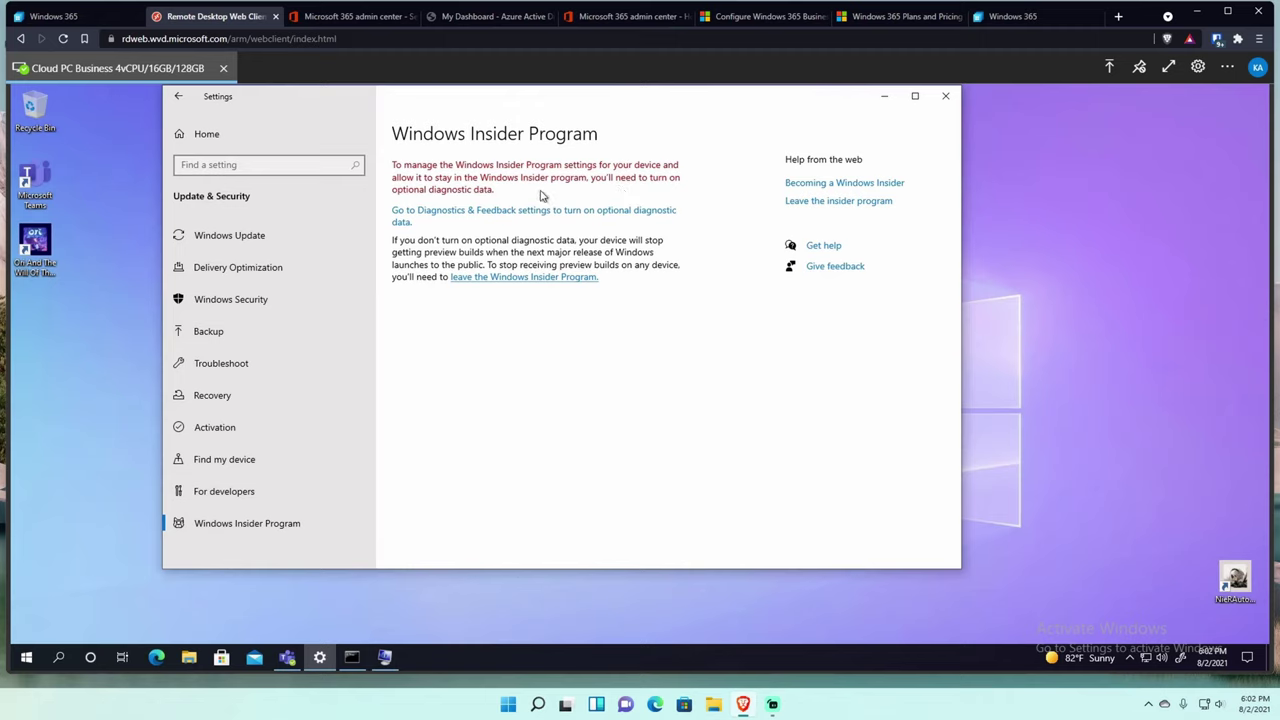
# - Turn on optional diagnostic data in Diagnostics & feedback, then return to the Insider page
pyautogui.click(476, 212)
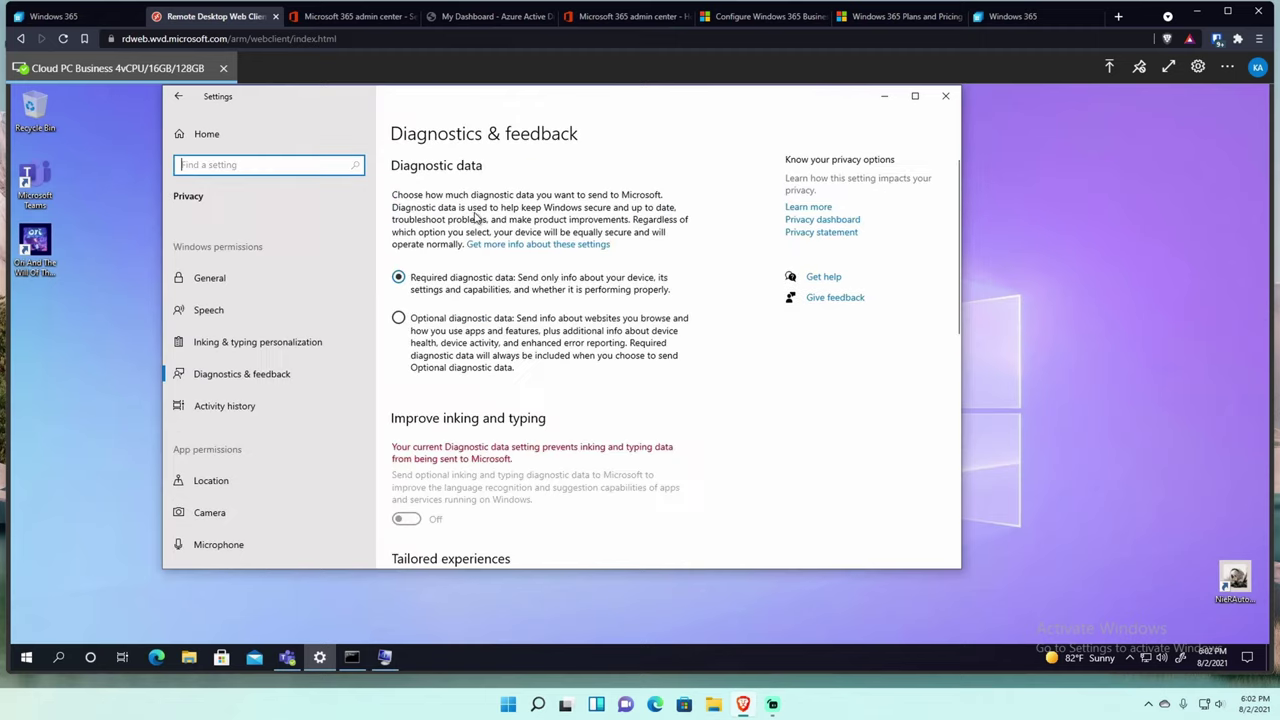
pyautogui.click(399, 319)
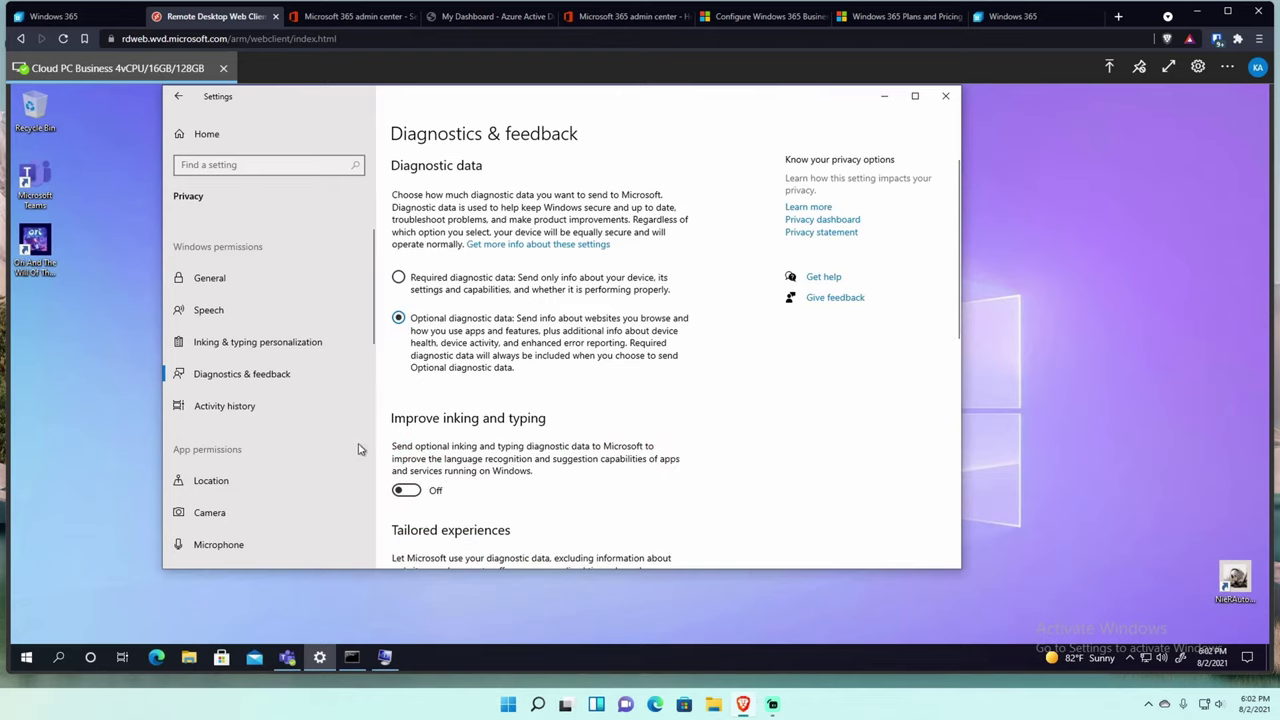
pyautogui.scroll(-3, 217, 490)
pyautogui.scroll(-2, 217, 495)
pyautogui.hotkey('alt', 'Left')
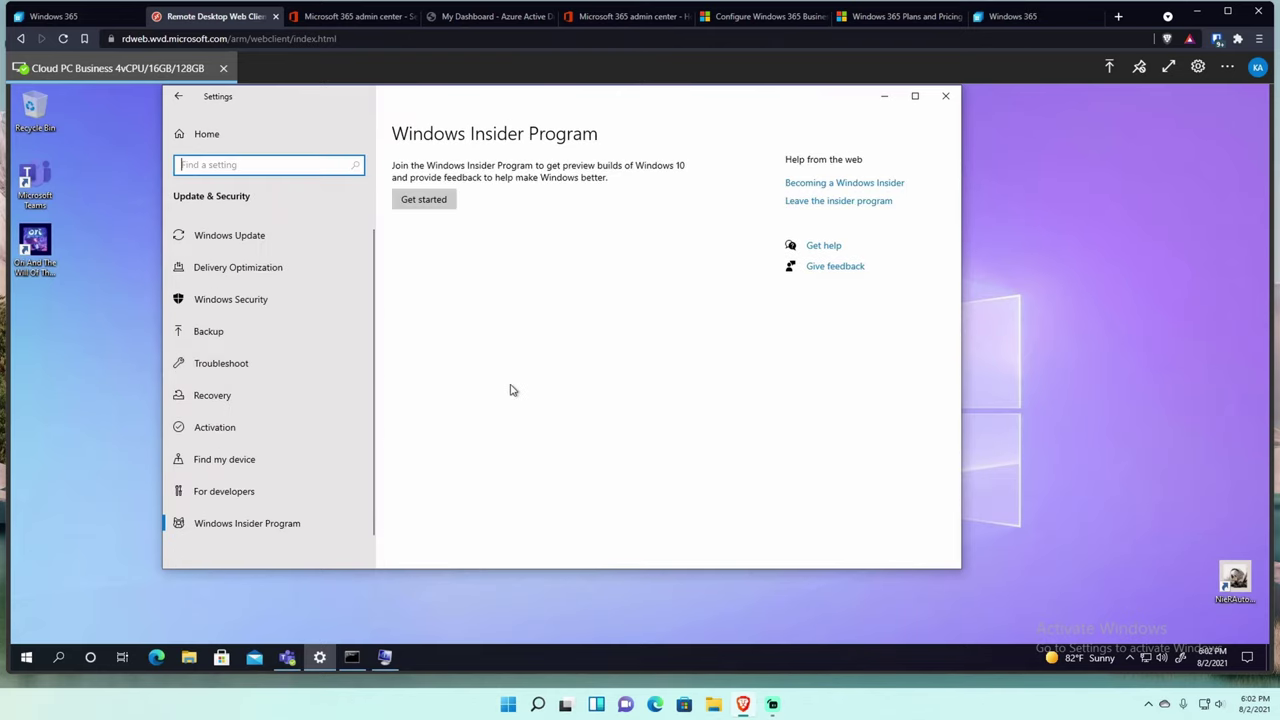
# - Start joining the Windows Insider Program, cancel it, and return to the main Settings page
pyautogui.click(431, 202)
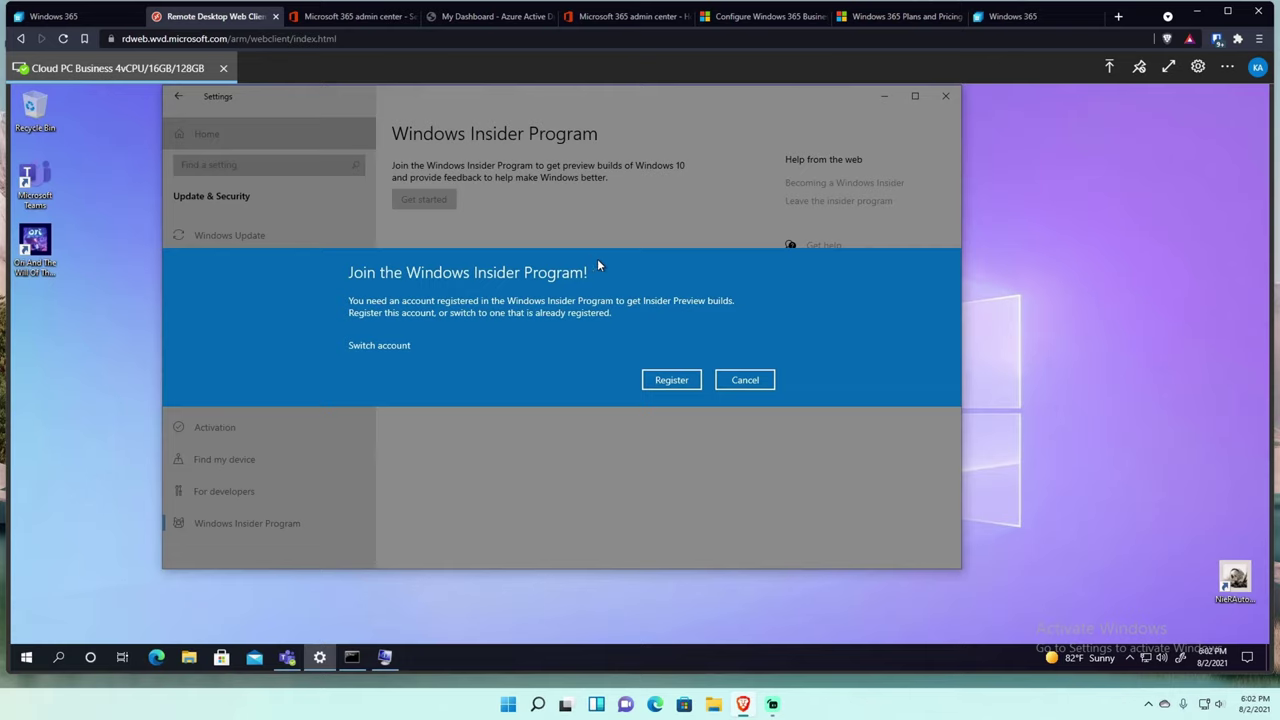
pyautogui.click(748, 382)
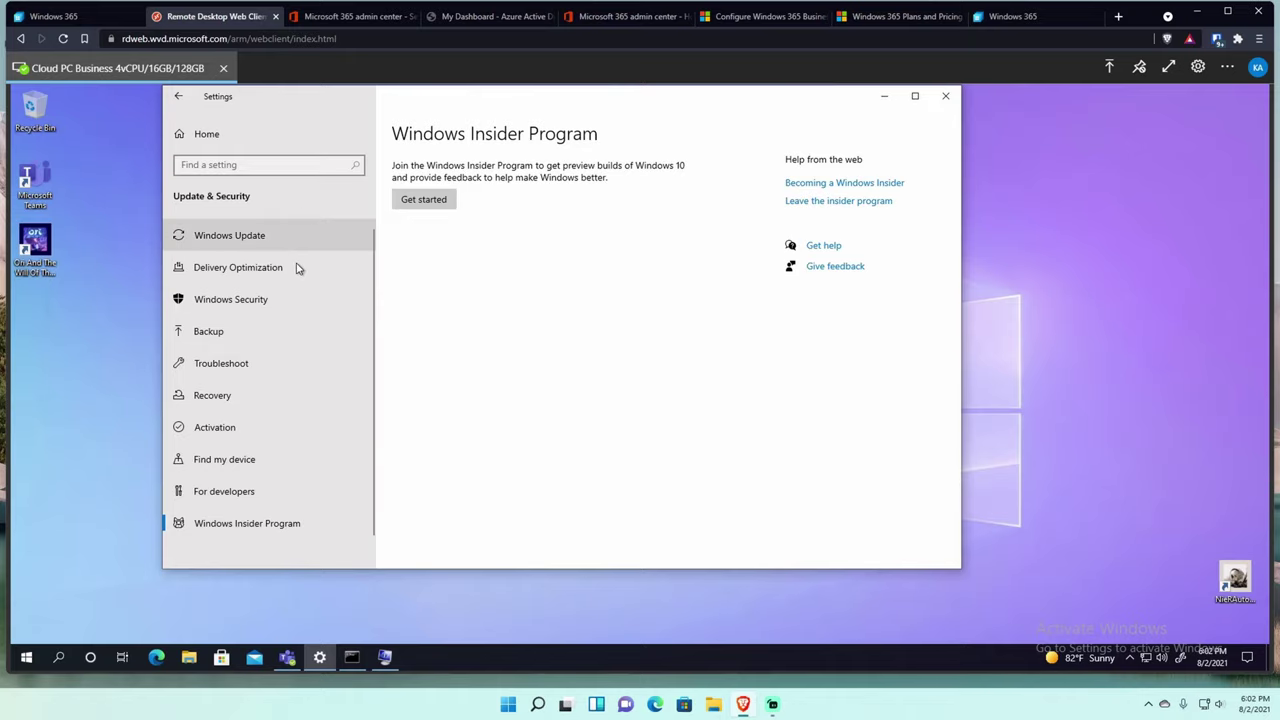
pyautogui.click(205, 145)
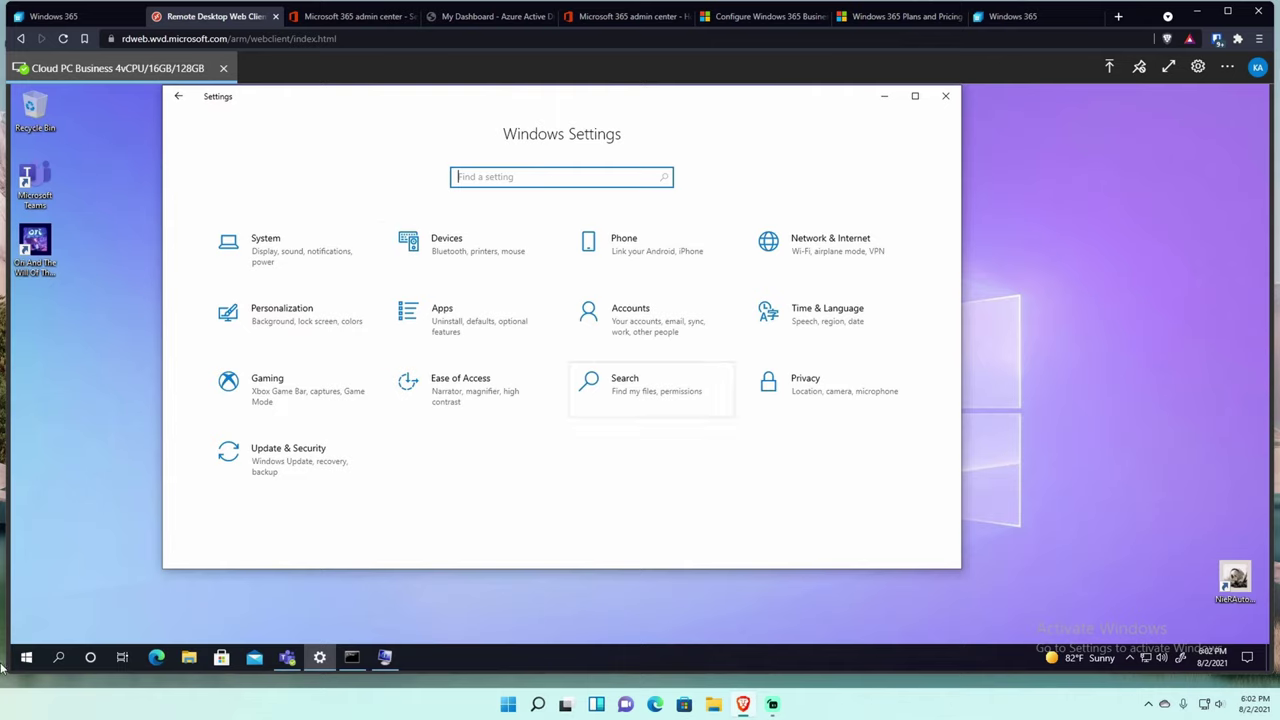
pyautogui.click(189, 657)
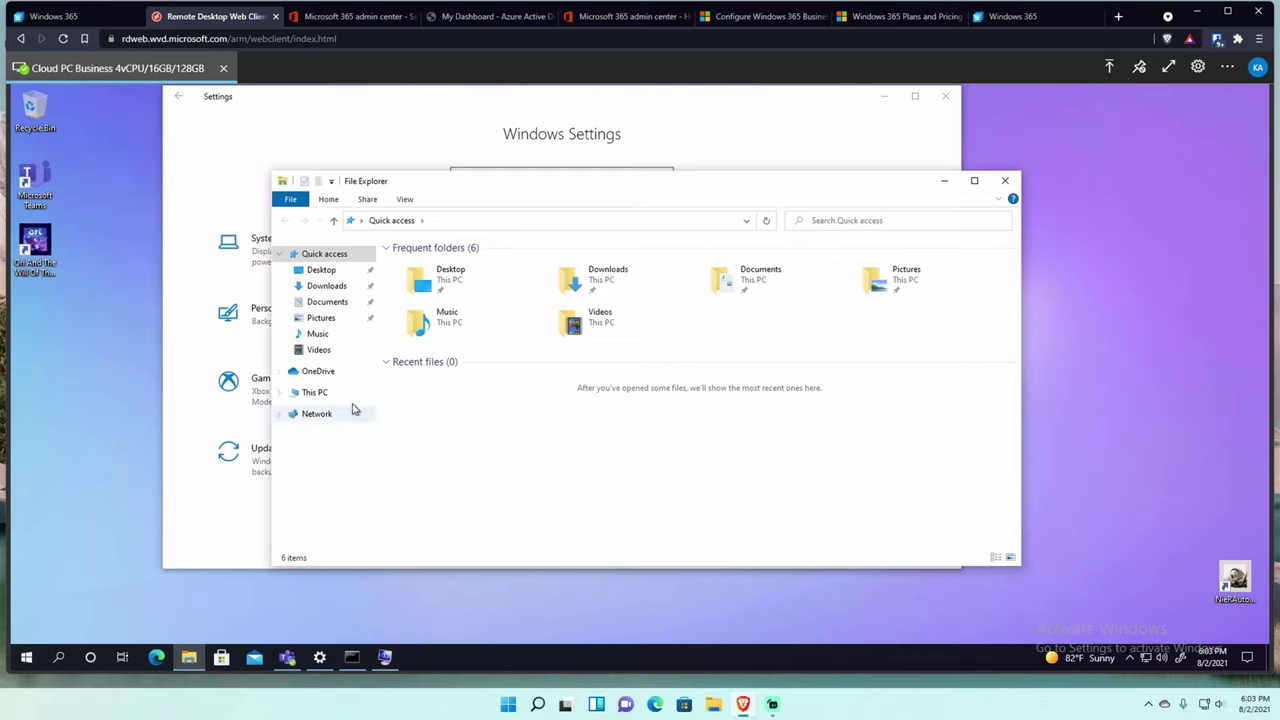
# - Show This PC's drives and open the redirected Remote Desktop Virtual Drive
pyautogui.click(322, 393)
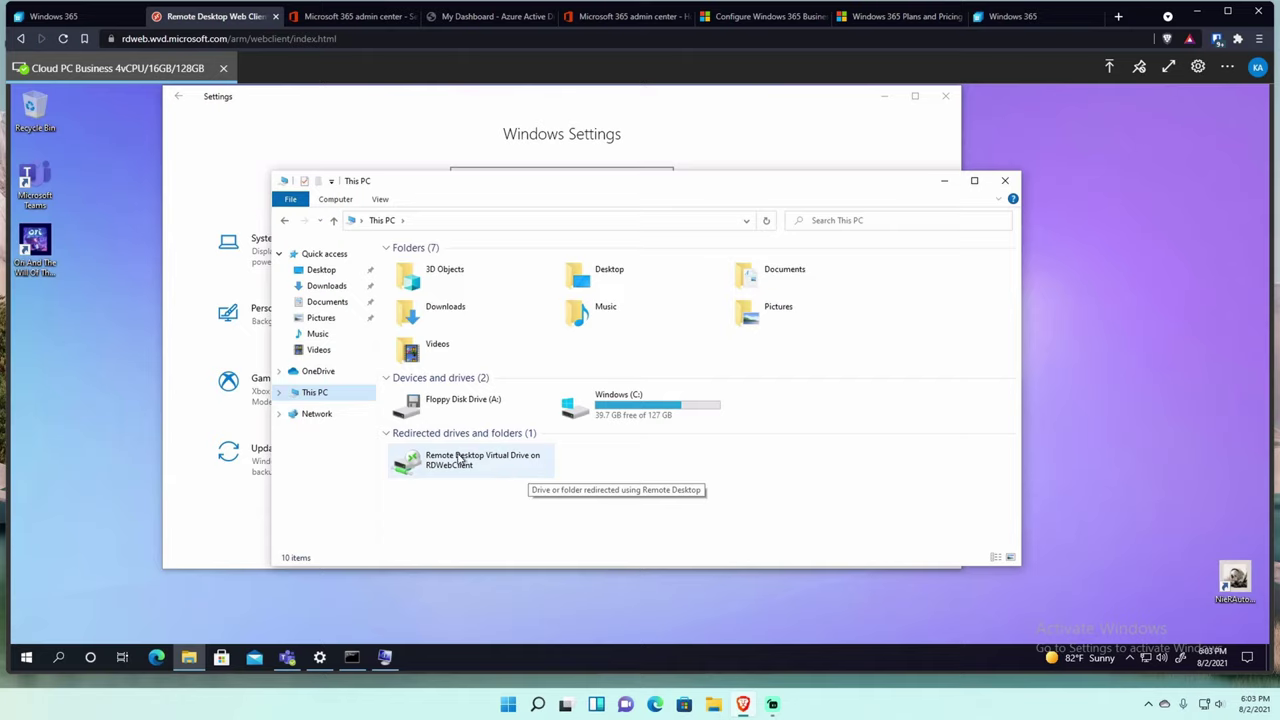
pyautogui.click(491, 460)
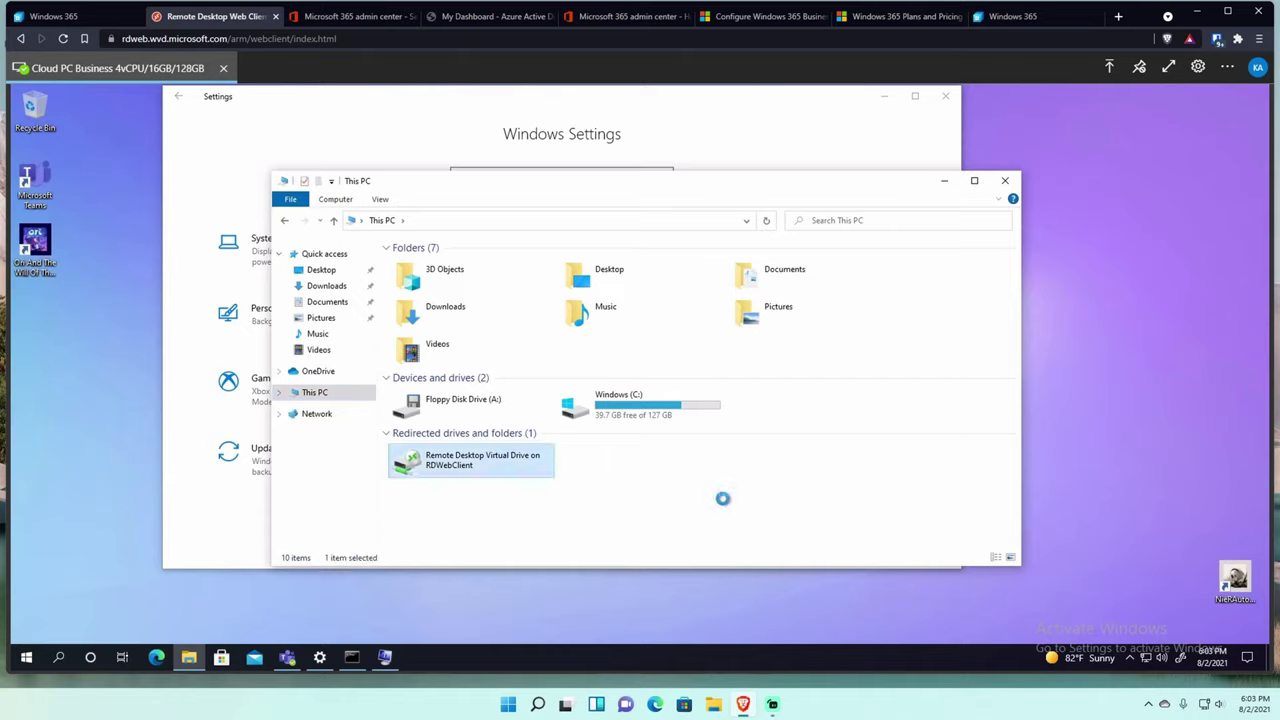
pyautogui.doubleClick(553, 472)
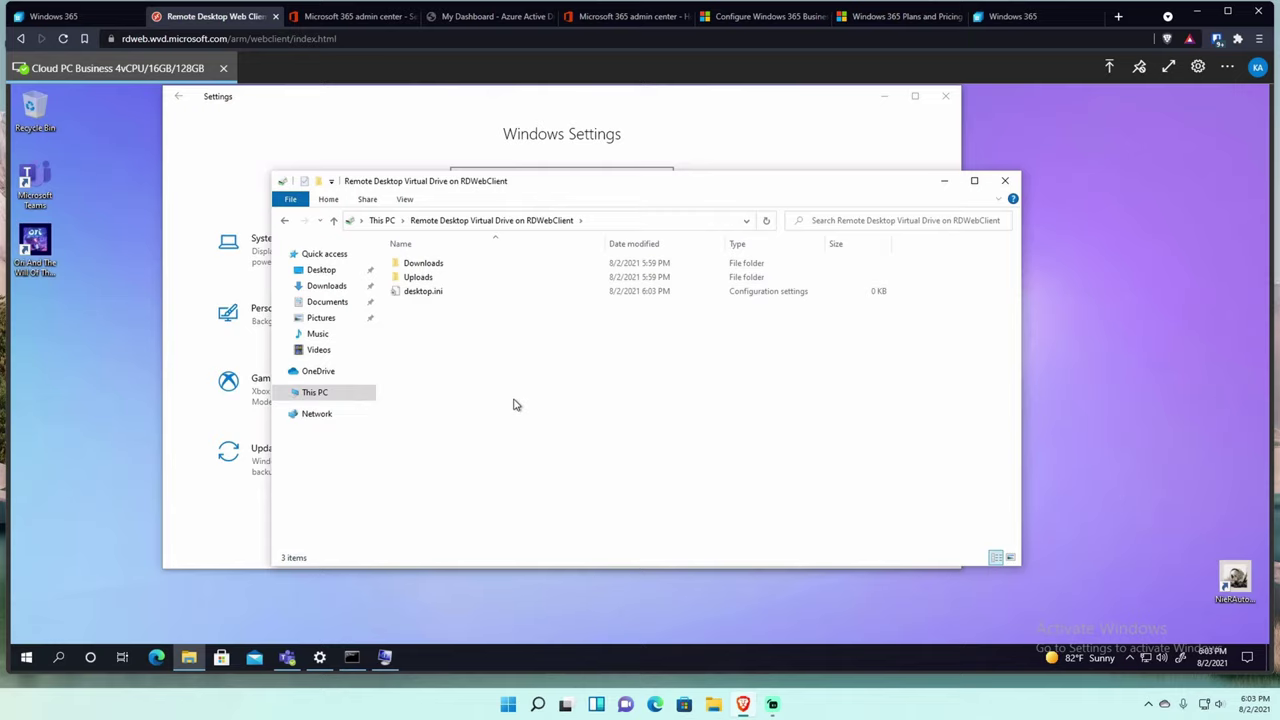
# - View the empty OneDrive folder, dismiss its setup prompt, minimise Explorer and close Settings
pyautogui.click(315, 372)
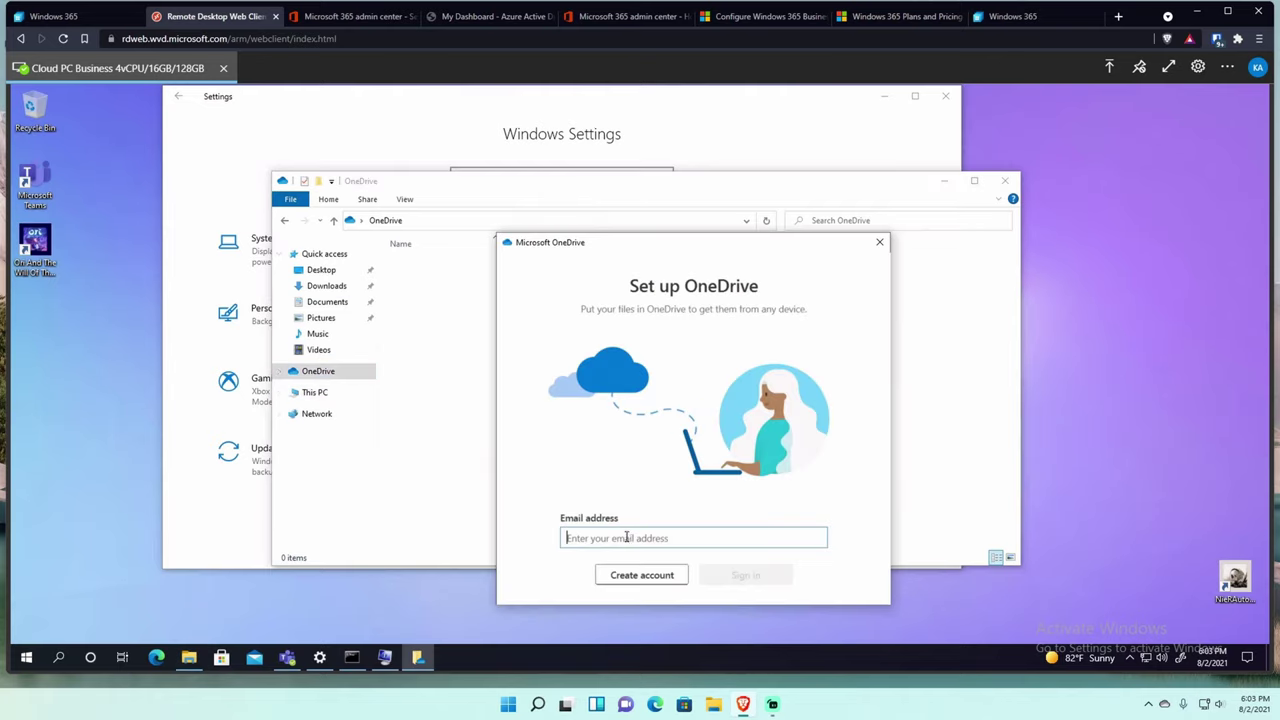
pyautogui.click(880, 242)
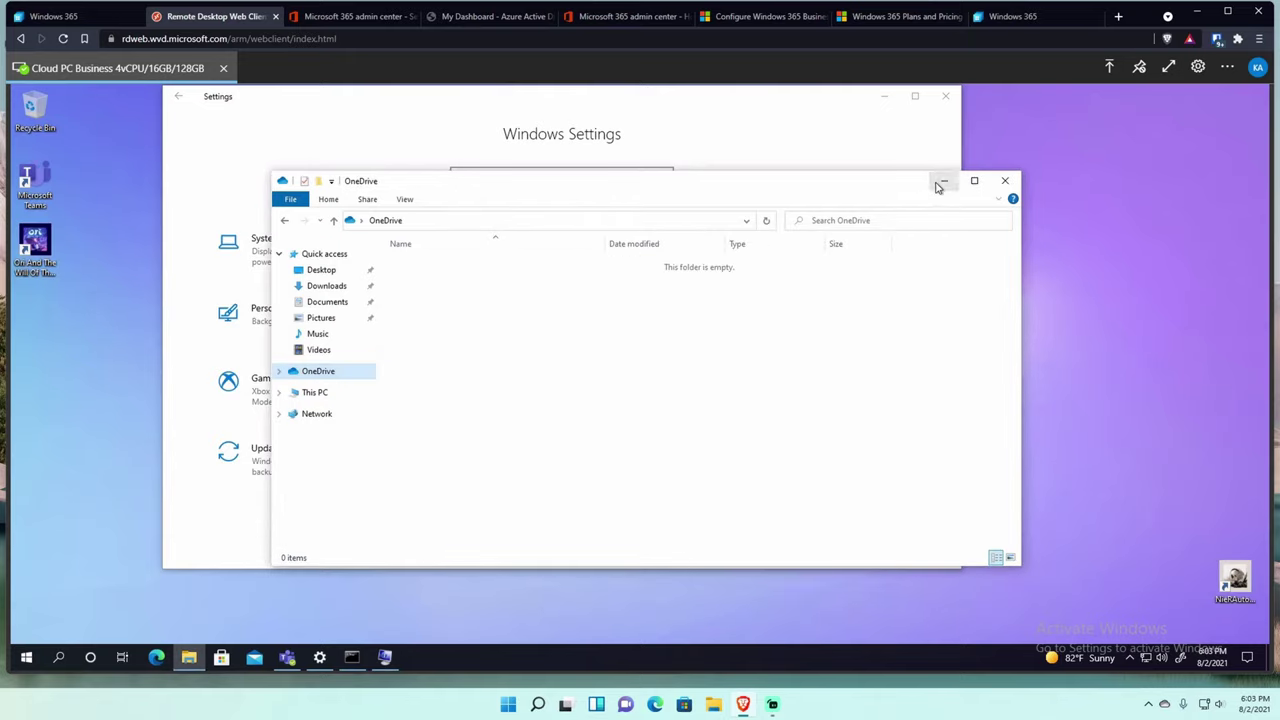
pyautogui.click(941, 184)
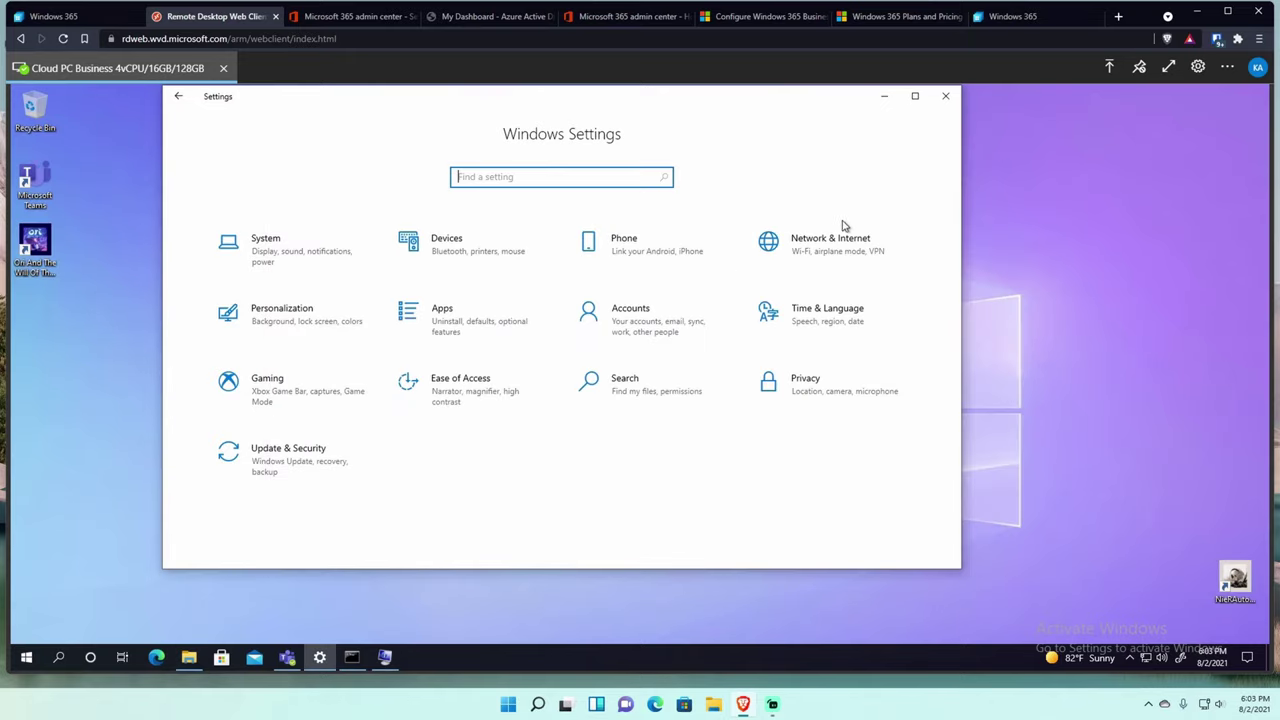
pyautogui.click(942, 104)
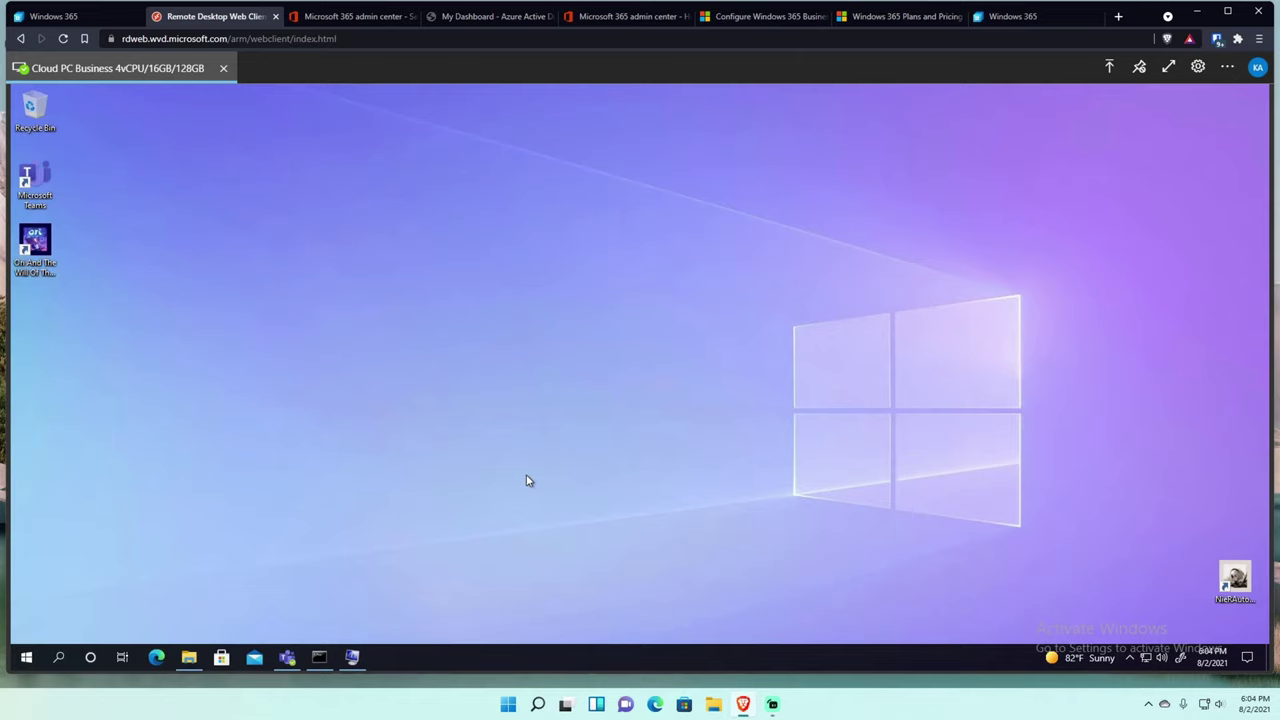
# - Run Network Speed Test, retrying after a service error, reaching 2339.73 Mbps down and 709.32 Mbps up
pyautogui.click(52, 649)
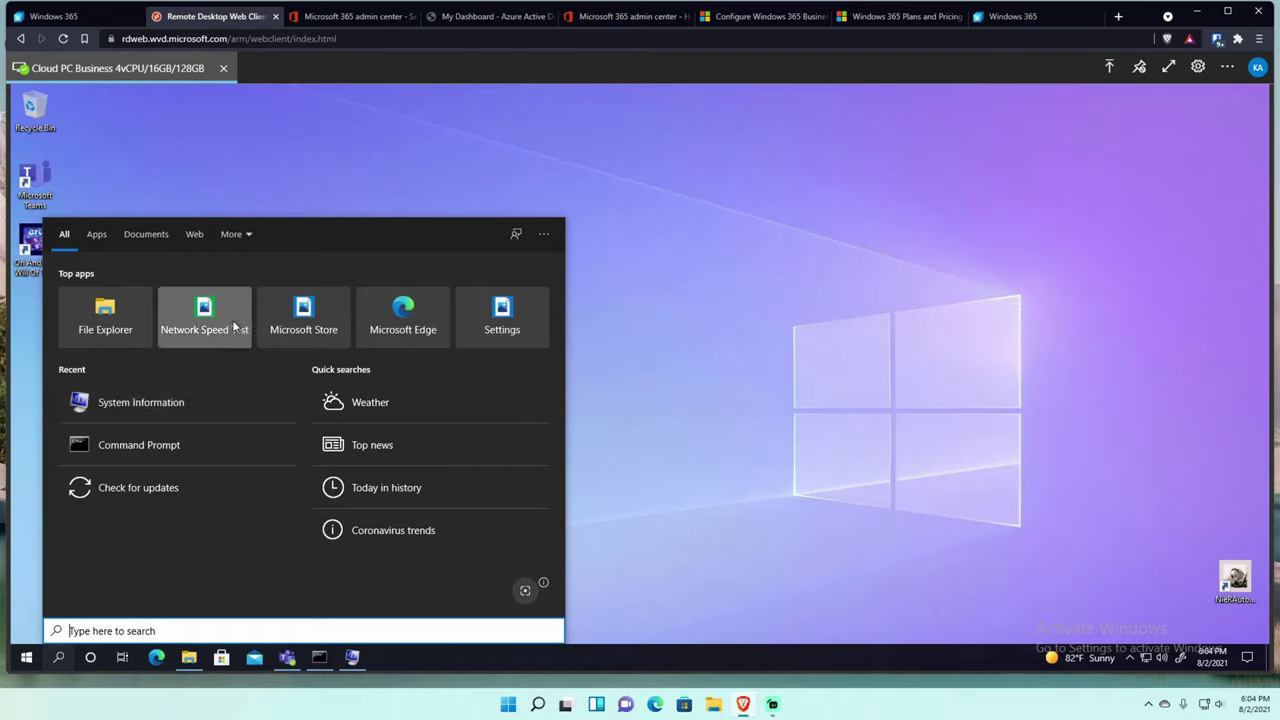
pyautogui.click(233, 325)
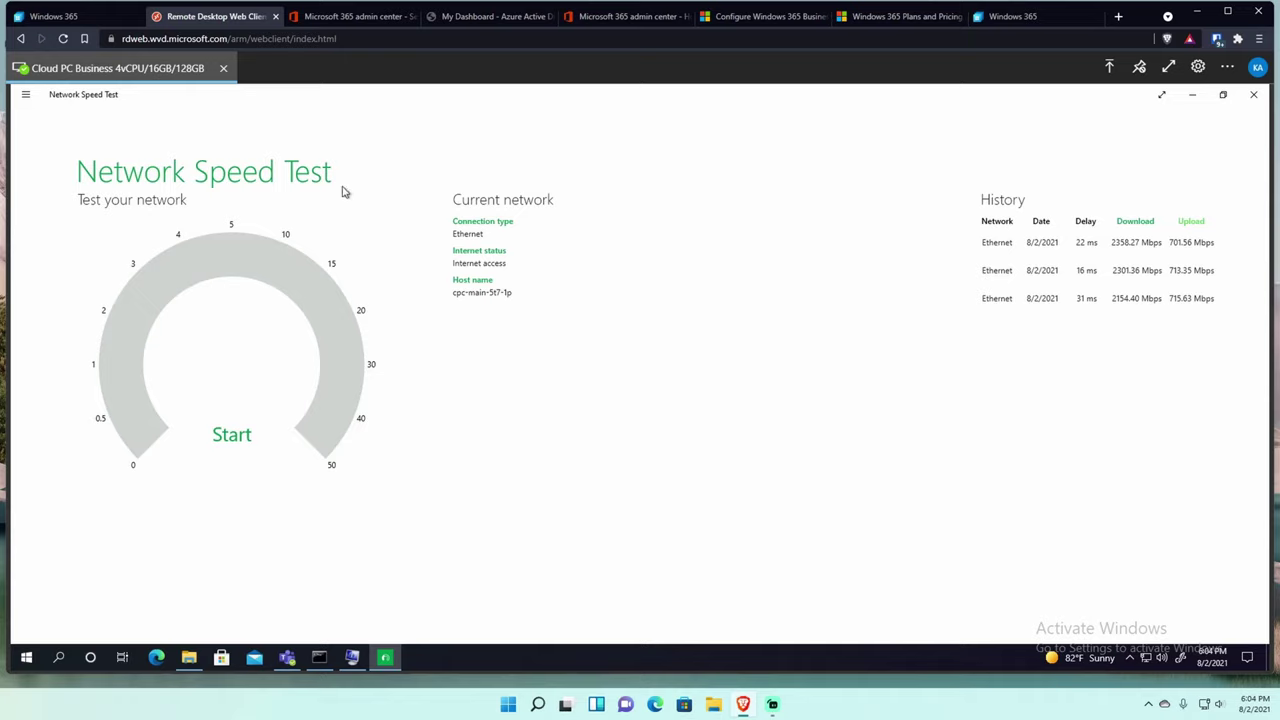
pyautogui.click(232, 437)
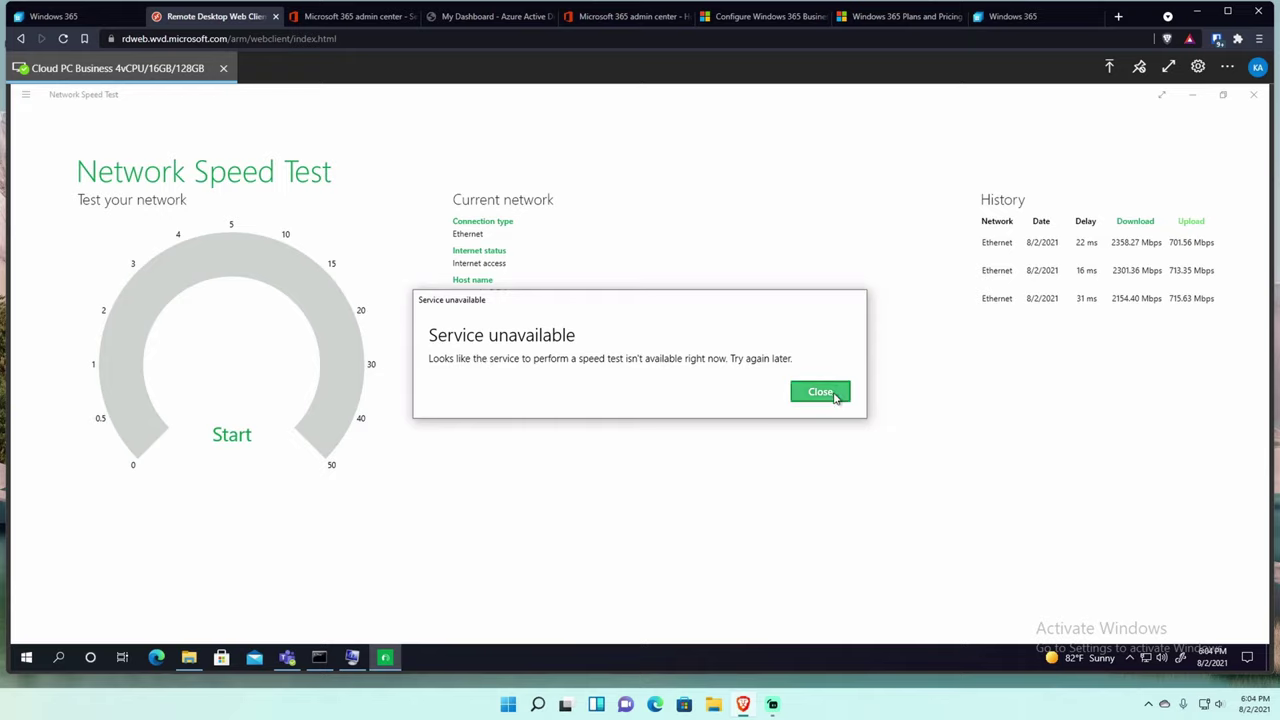
pyautogui.click(833, 394)
pyautogui.click(231, 434)
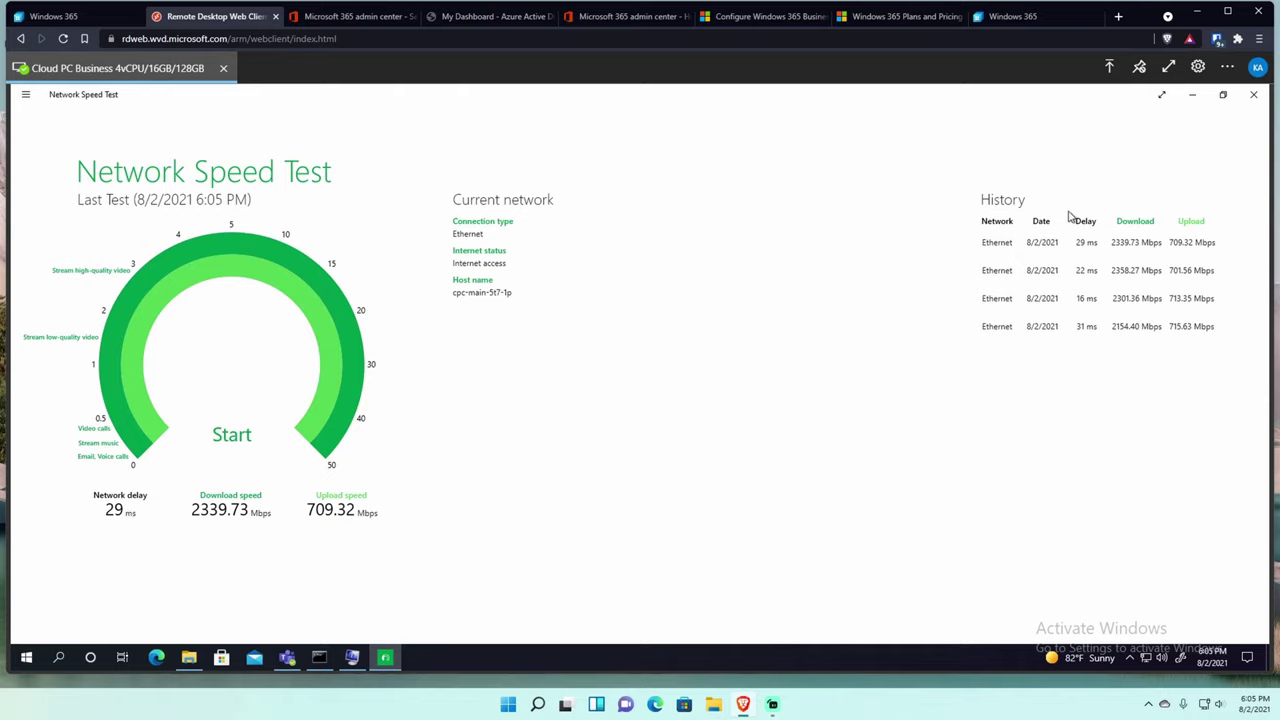
pyautogui.click(1192, 94)
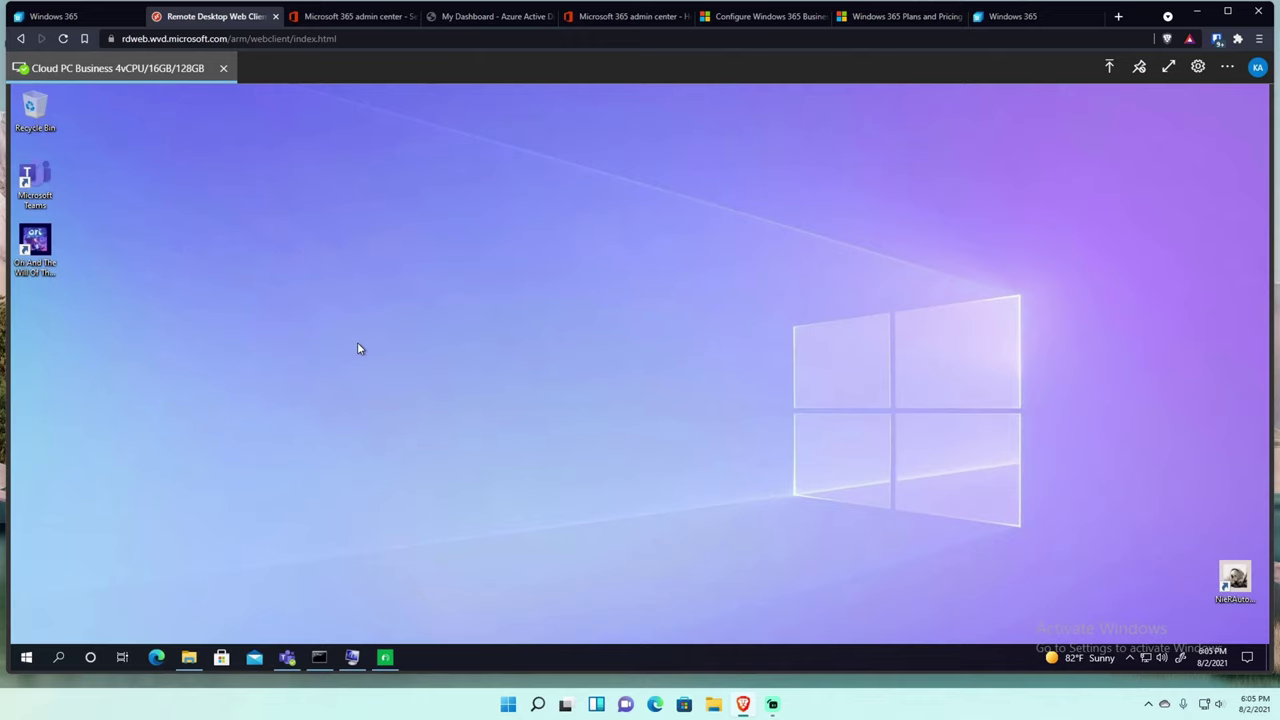
# - Check the admin center's Billing > Licenses page for the Windows 365 Business licence, then return home
pyautogui.click(358, 15)
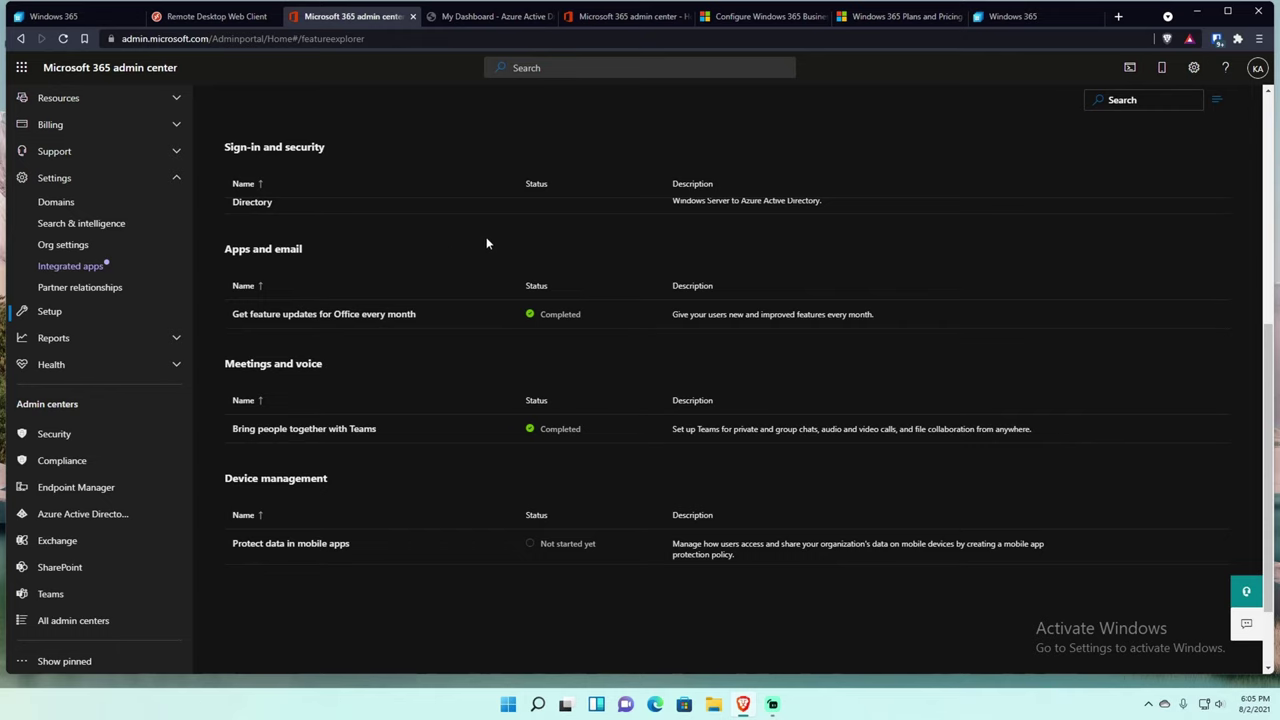
pyautogui.scroll(3, 493, 340)
pyautogui.scroll(2, 490, 330)
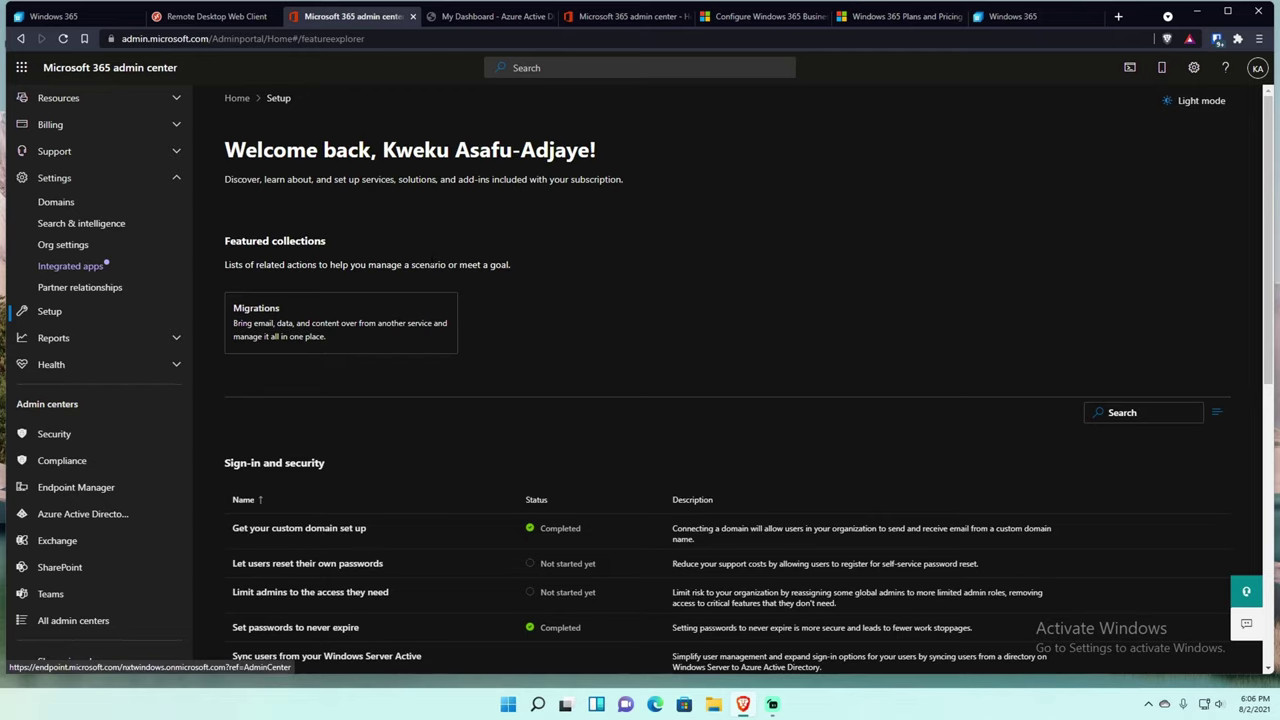
pyautogui.click(179, 125)
pyautogui.click(91, 188)
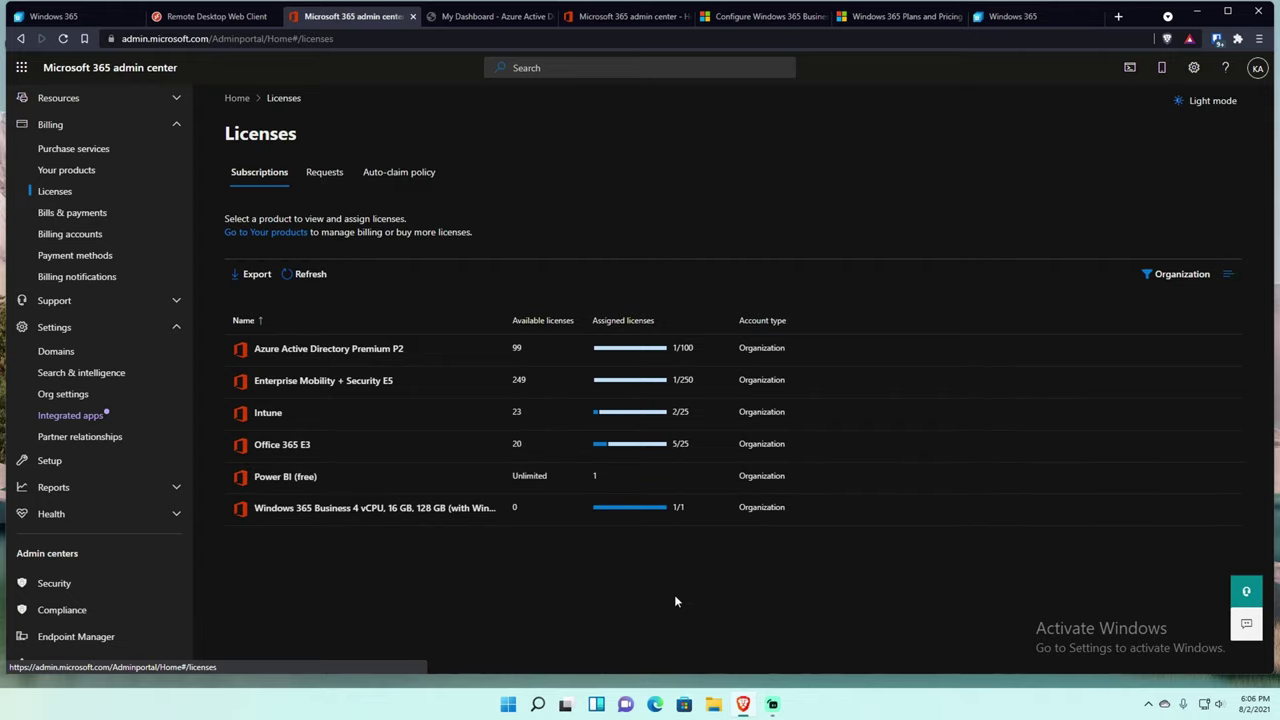
pyautogui.click(92, 16)
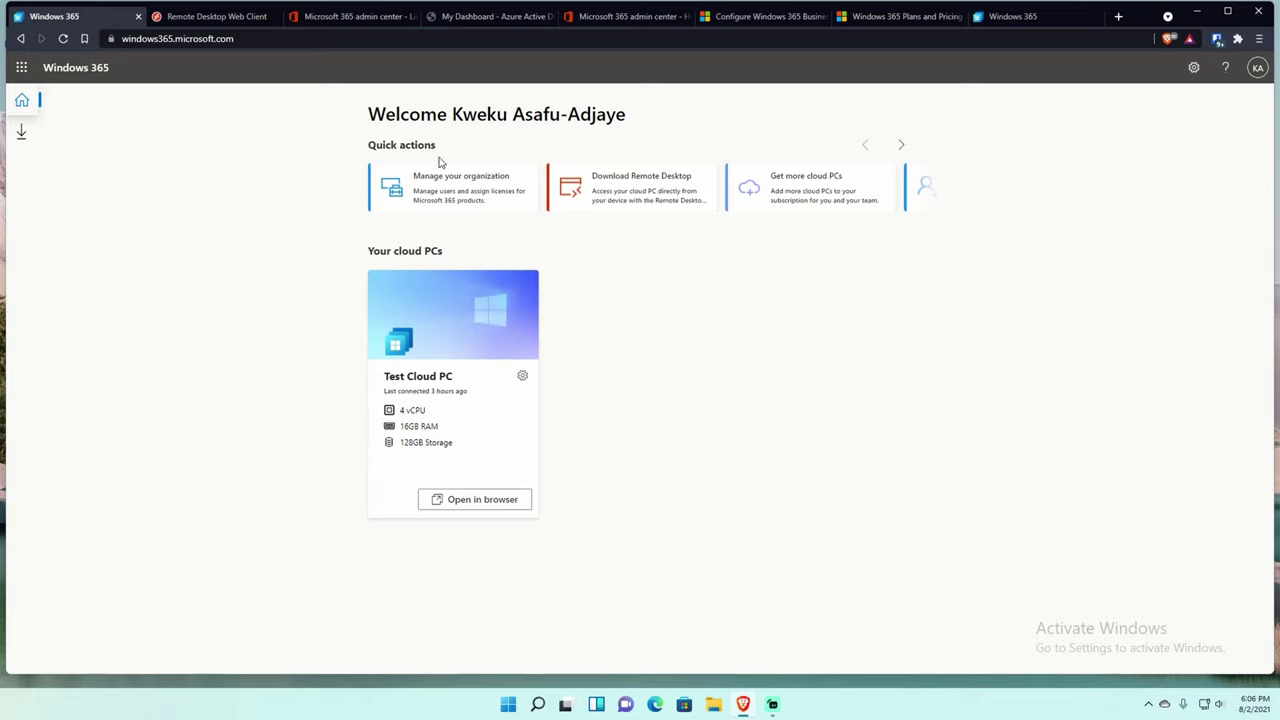
# - Bring up the Windows 365 Business configuration page at its top, then switch it to the Enterprise plan
pyautogui.click(1005, 26)
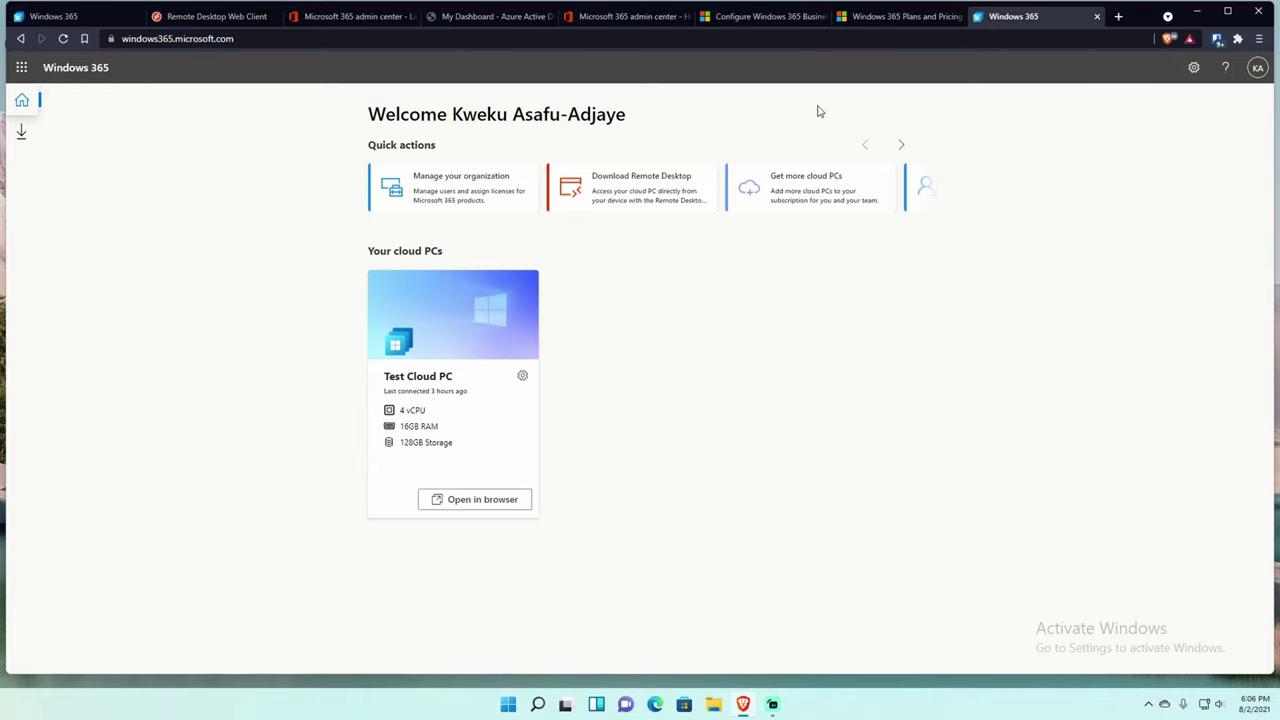
pyautogui.click(772, 17)
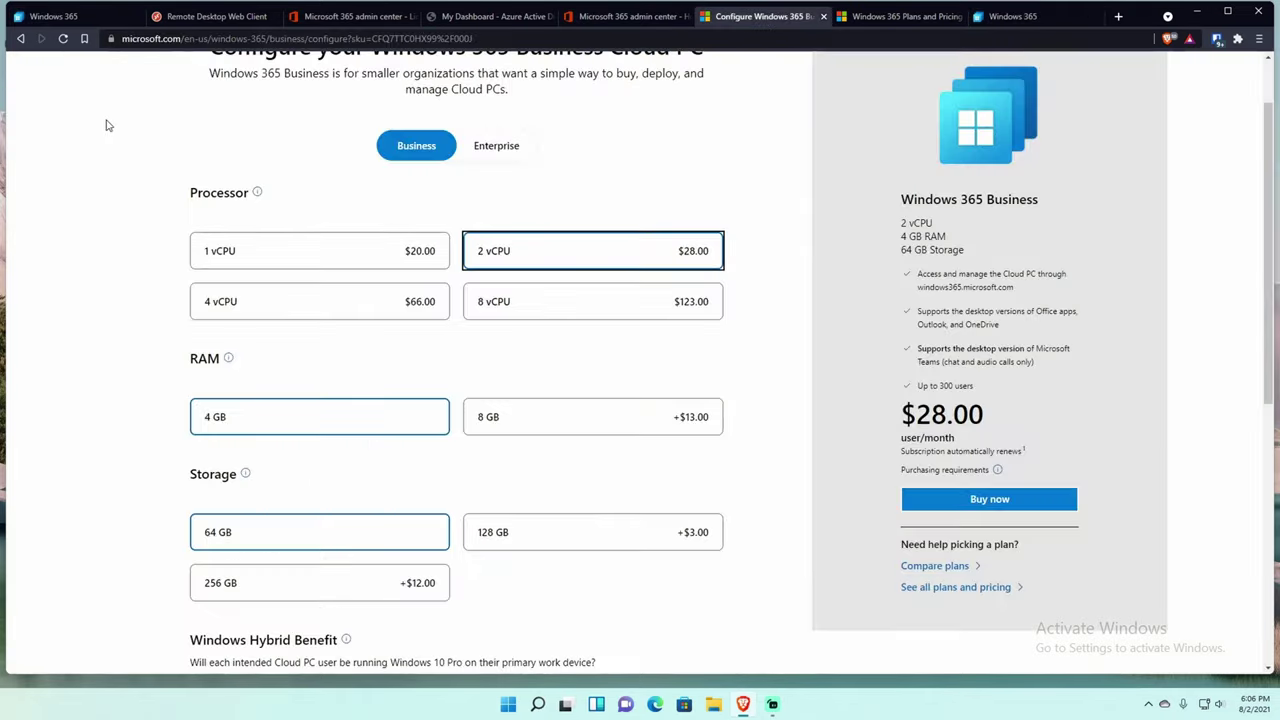
pyautogui.scroll(1, 255, 131)
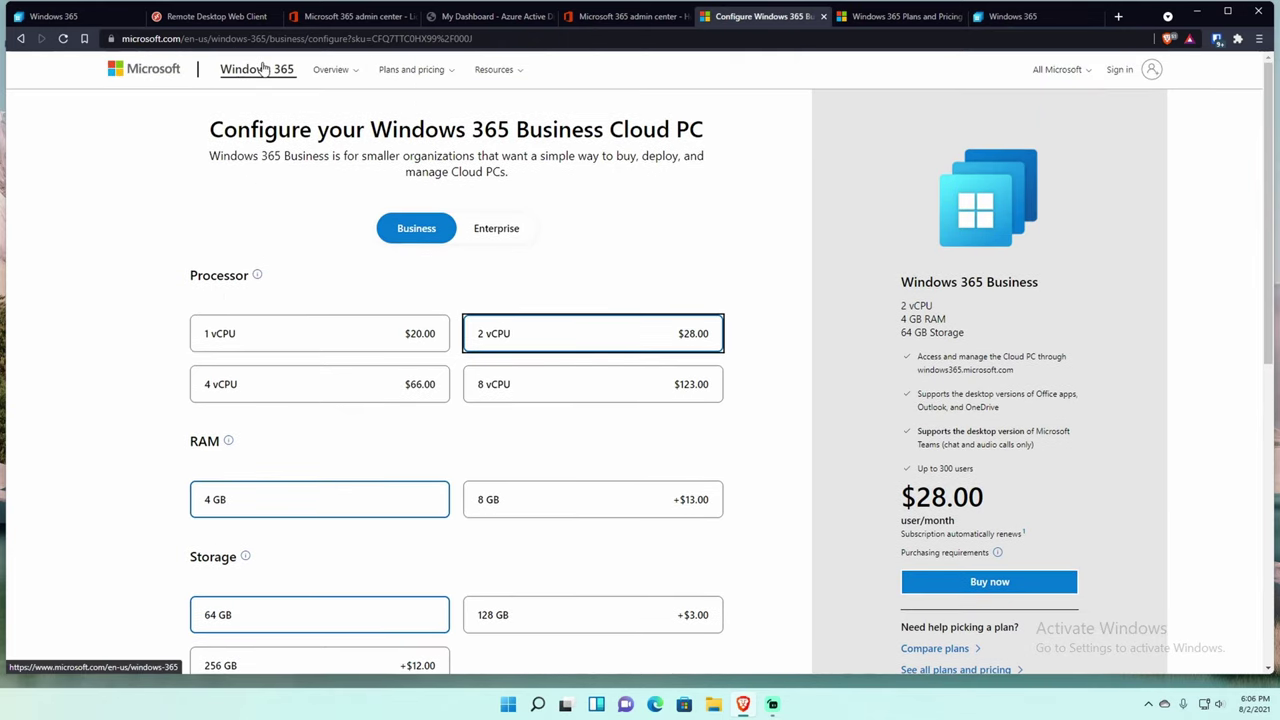
pyautogui.click(505, 229)
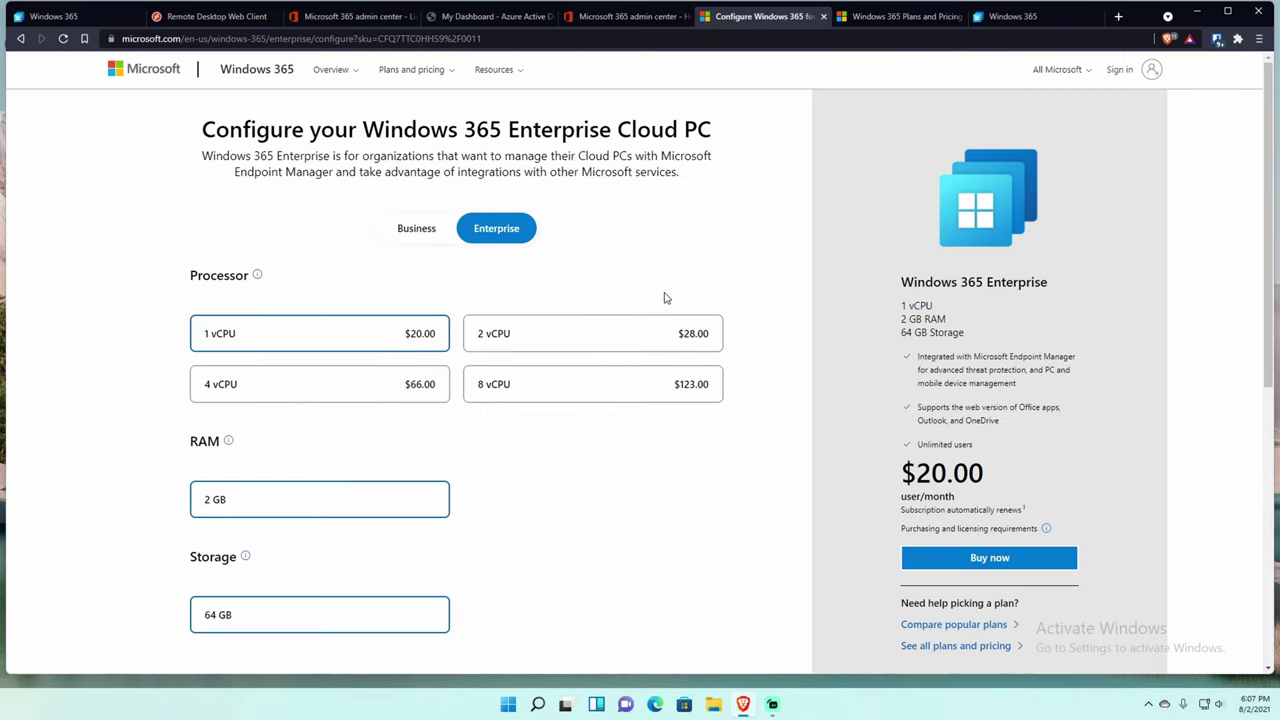
# - Scroll through the Enterprise processor prices, from 1 vCPU at $20.00 to 8 vCPU at $123.00
pyautogui.scroll(-1, 760, 280)
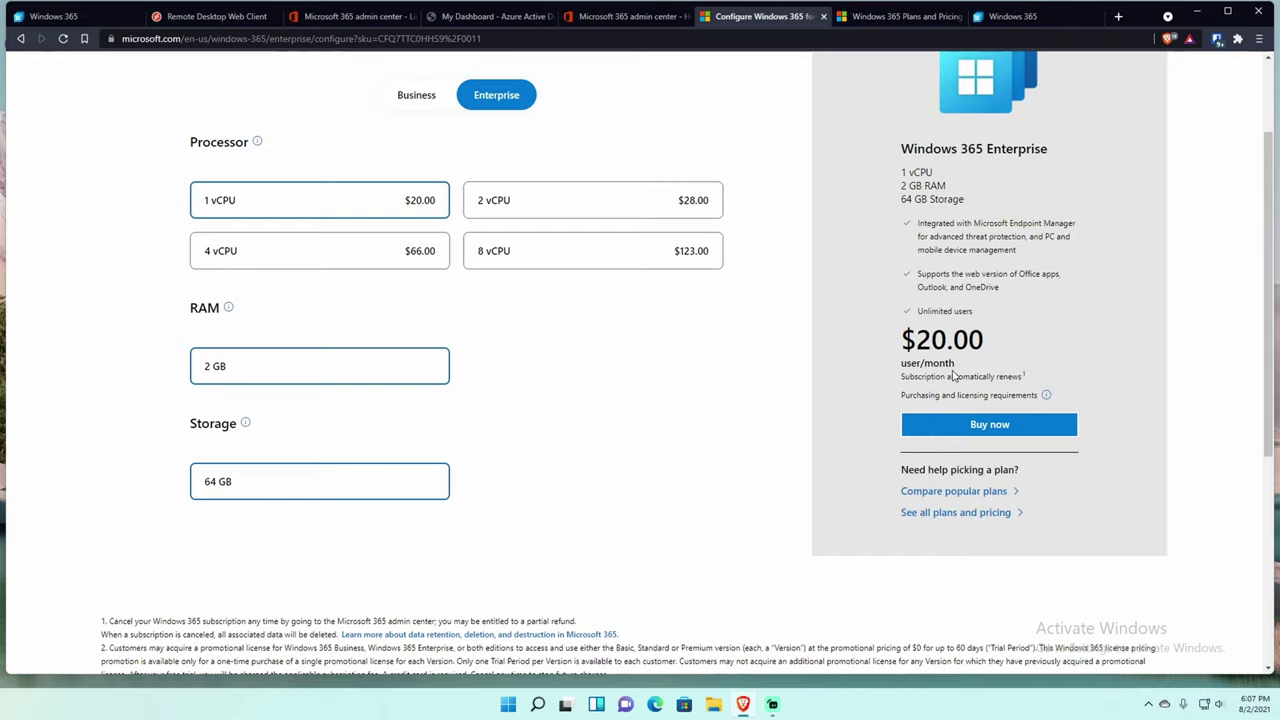
pyautogui.scroll(2, 953, 376)
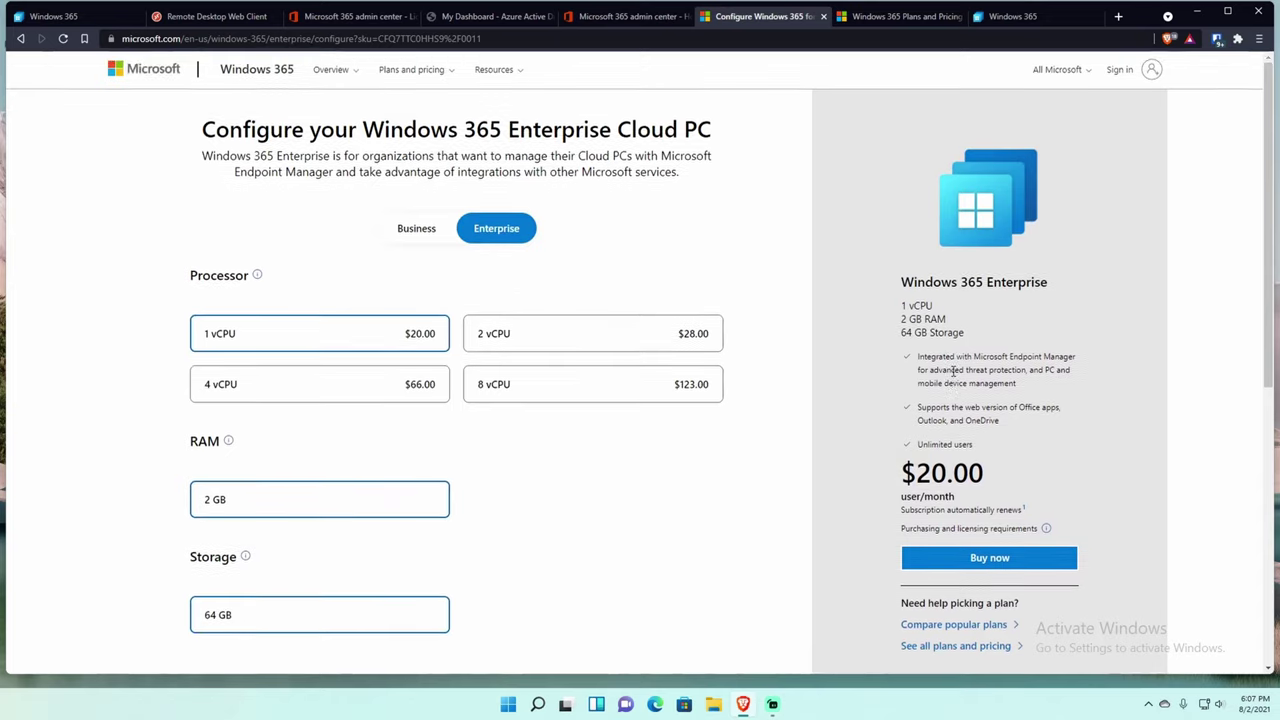